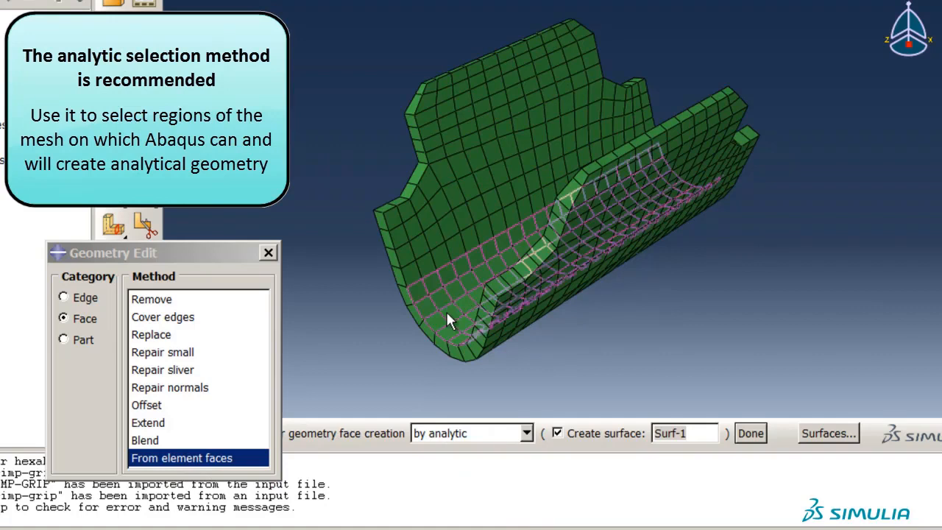
Create analytic geometry faces from the mesh on the inner curved bottom, the far inner wall, and that side's top and end edges
{"action": "left_click", "coordinate": [447, 312]}
{"action": "left_click", "coordinate": [448, 217]}
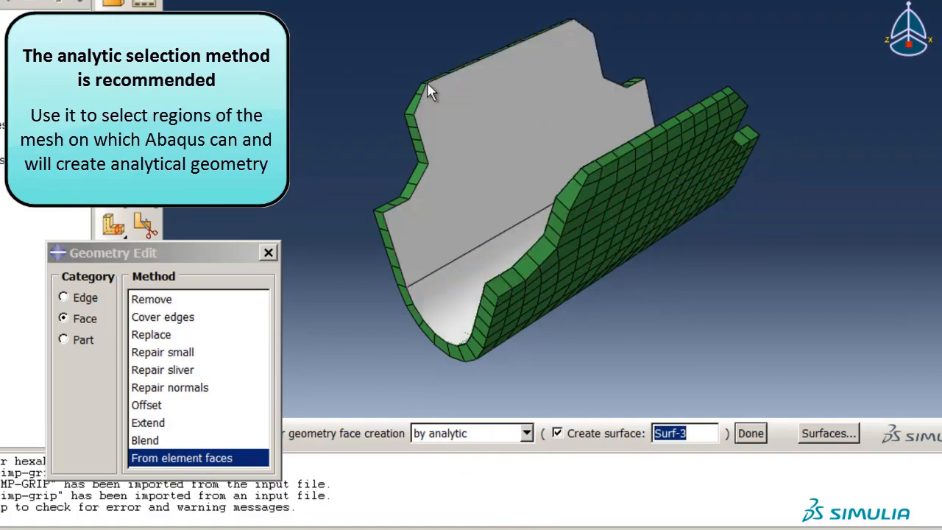
{"action": "left_click", "coordinate": [428, 78]}
{"action": "left_click", "coordinate": [418, 93]}
{"action": "left_click", "coordinate": [417, 129]}
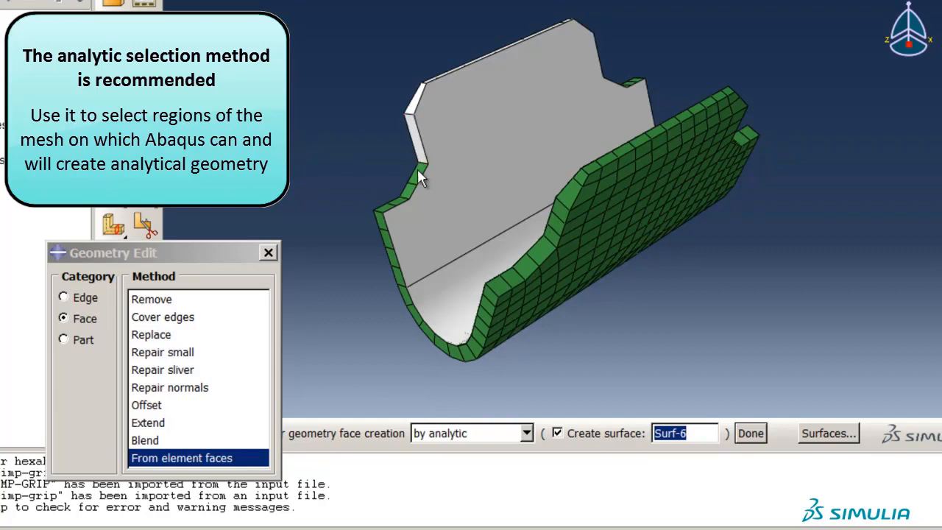
{"action": "left_click", "coordinate": [417, 168]}
{"action": "left_click", "coordinate": [400, 199]}
{"action": "left_click", "coordinate": [389, 245]}
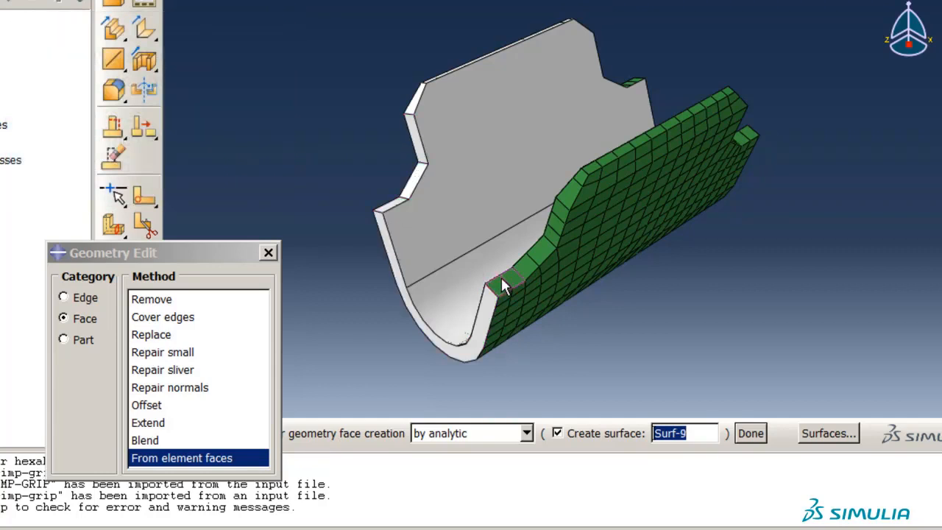
Try creating a single face along the near wall's notched edge, and delete its Face from mesh-9 feature from W_CRIMP-GRIP
{"action": "left_click", "coordinate": [557, 224]}
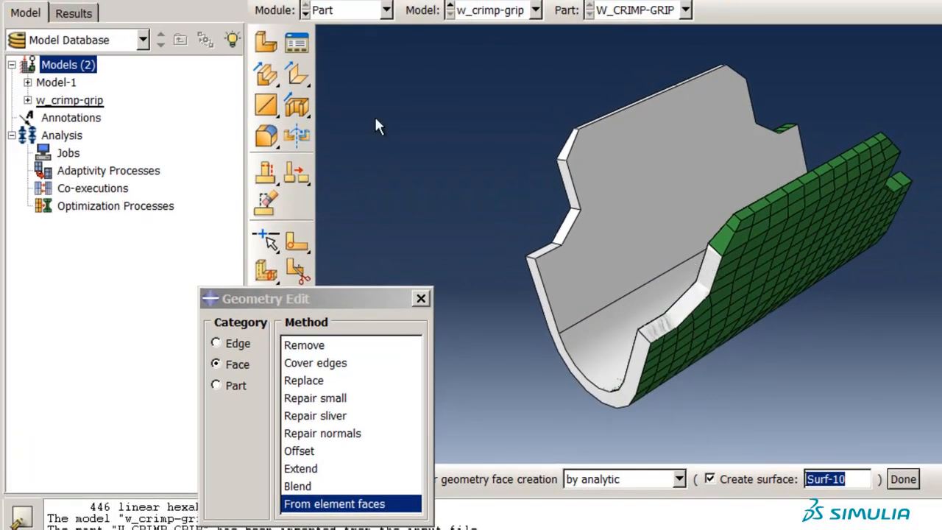
{"action": "left_click", "coordinate": [27, 100]}
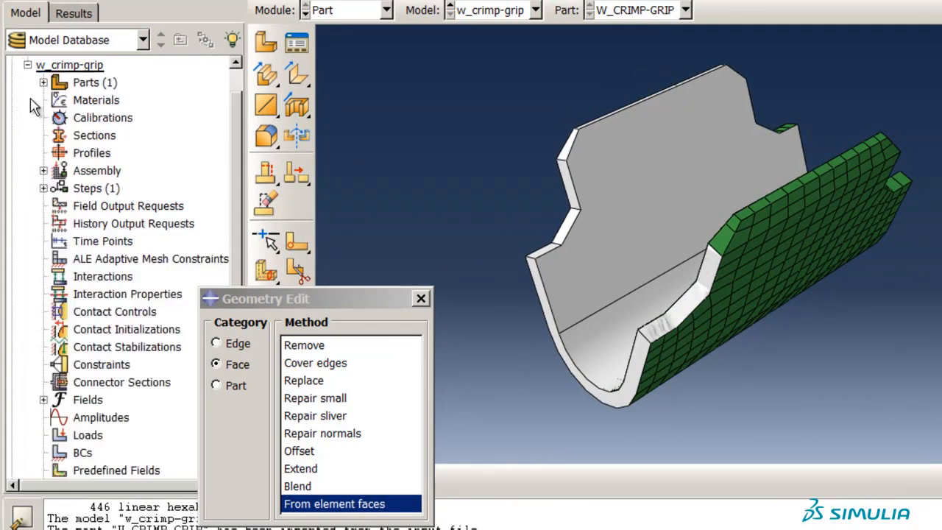
{"action": "left_click", "coordinate": [44, 82]}
{"action": "left_click", "coordinate": [59, 100]}
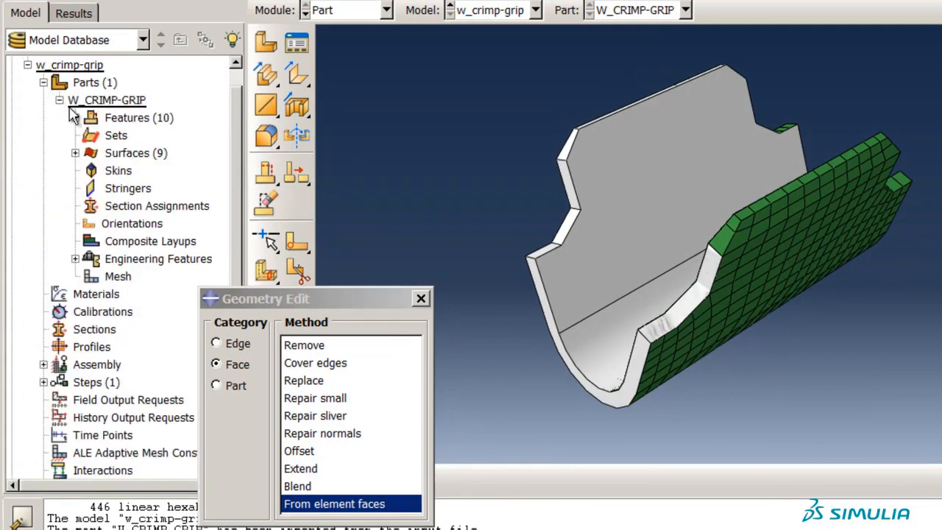
{"action": "left_click", "coordinate": [76, 118]}
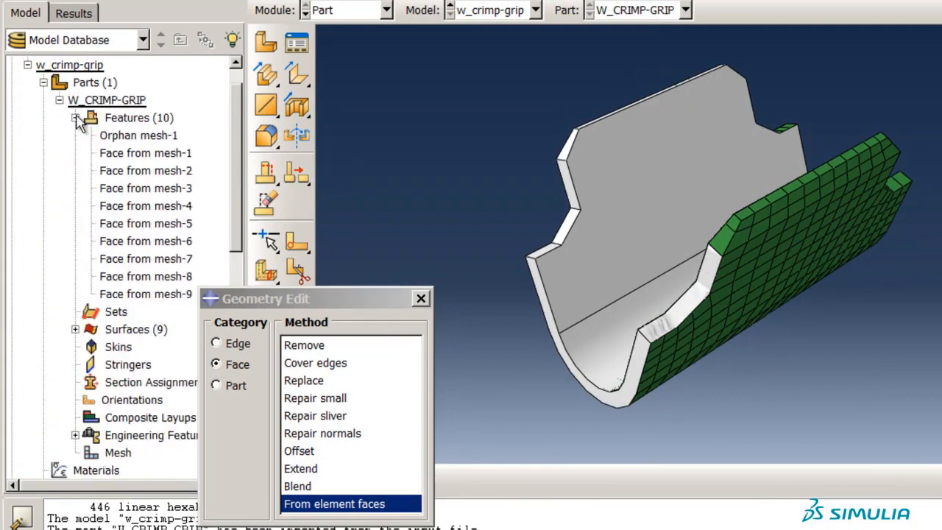
{"action": "right_click", "coordinate": [140, 295]}
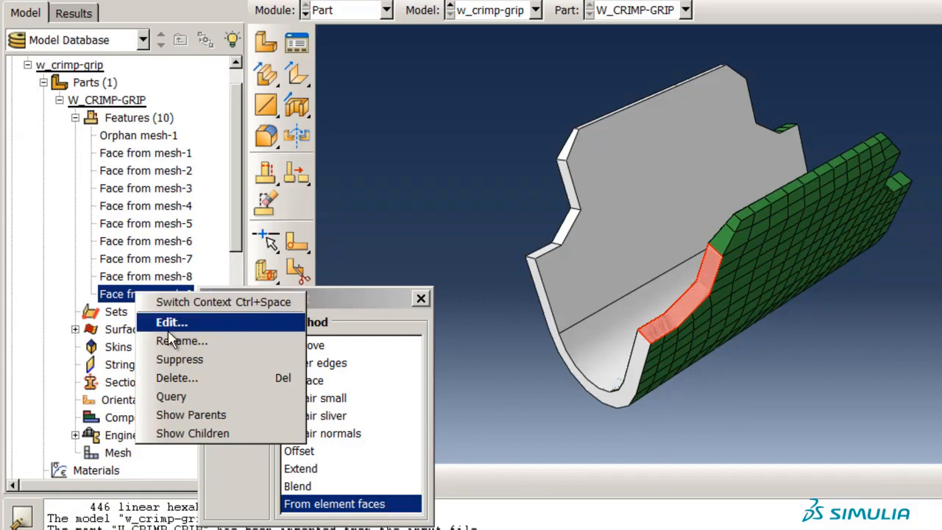
{"action": "left_click", "coordinate": [191, 381]}
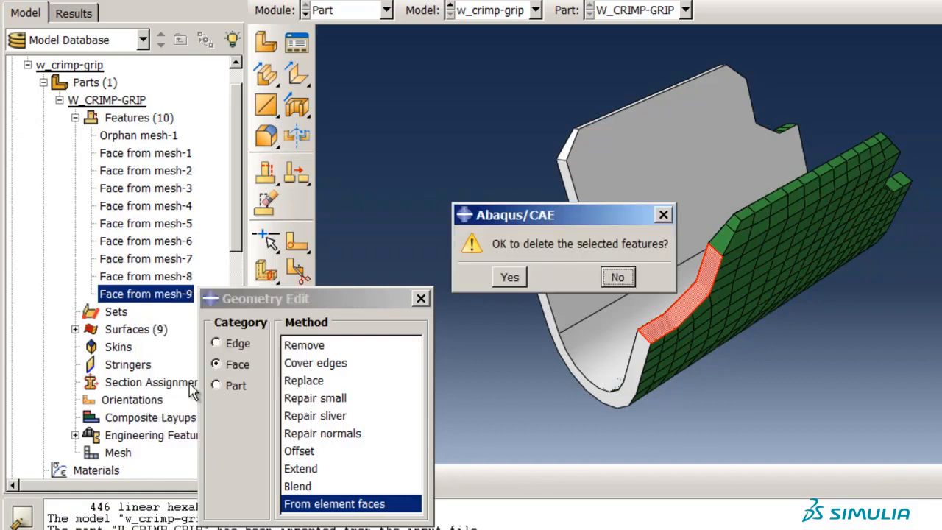
{"action": "left_click", "coordinate": [510, 278]}
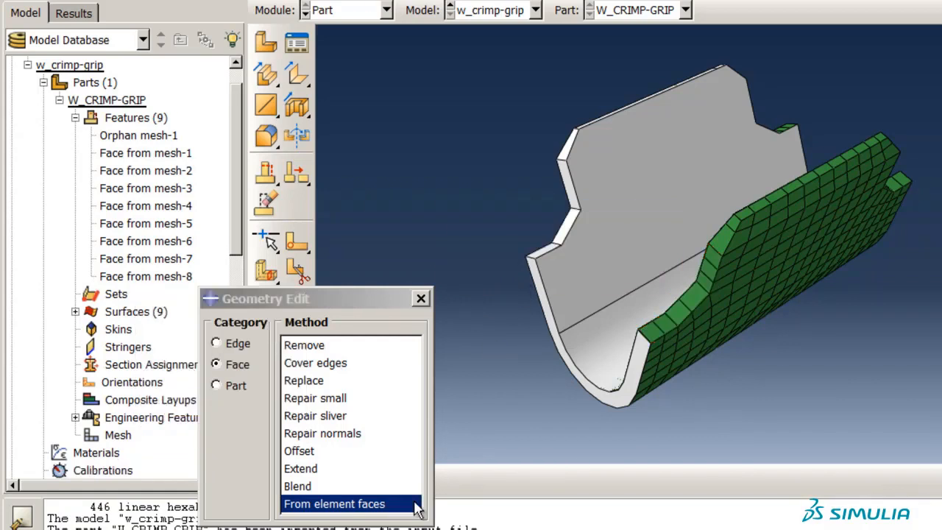
Create separate analytic faces for the segments of the near wall's notched end and for its long top edge
{"action": "left_click", "coordinate": [661, 315]}
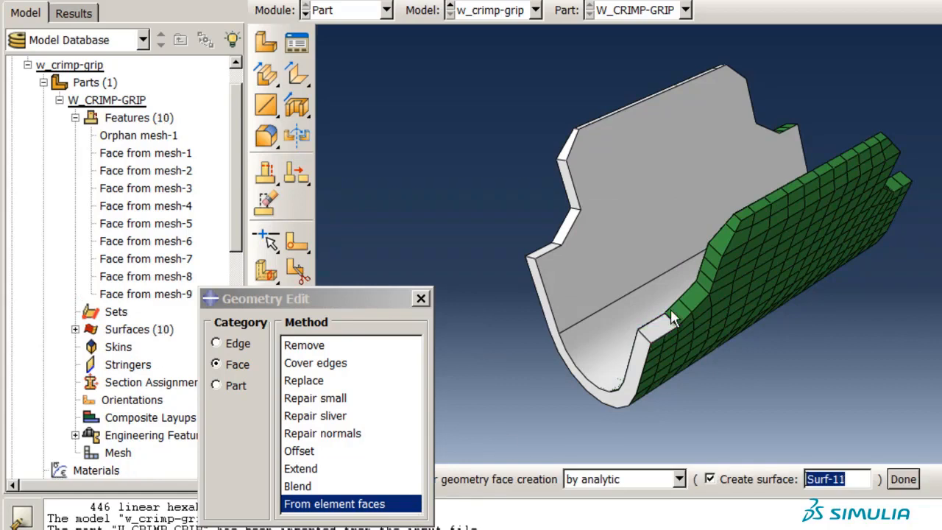
{"action": "left_click", "coordinate": [678, 315]}
{"action": "left_click", "coordinate": [705, 274]}
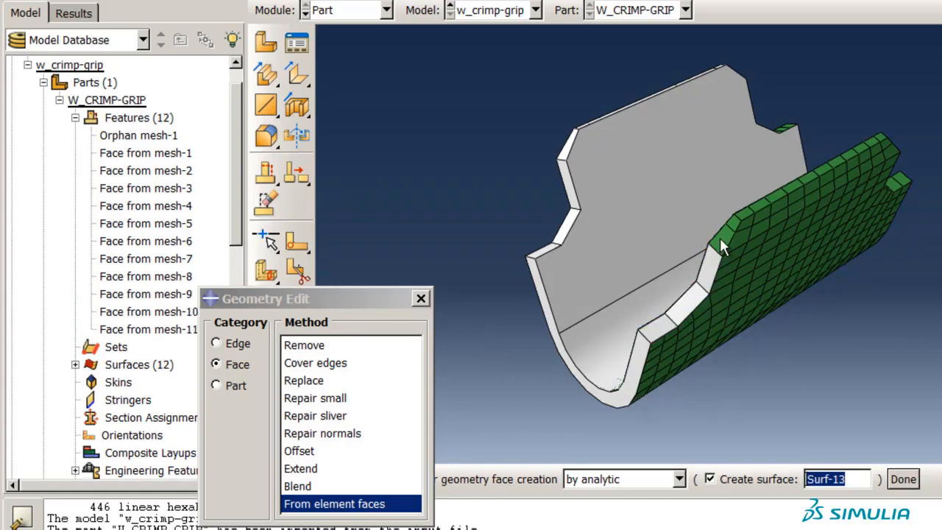
{"action": "left_click", "coordinate": [740, 215]}
Create analytic geometry faces from the mesh strip just below the top edge on the near wall's outer side
{"action": "left_click", "coordinate": [749, 217]}
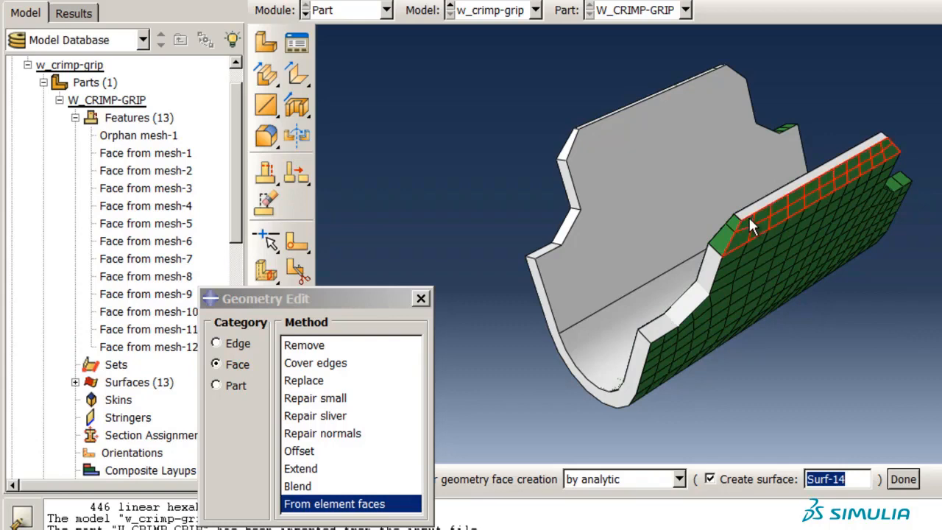
{"action": "middle_click", "coordinate": [748, 217]}
{"action": "left_click", "coordinate": [824, 181]}
{"action": "middle_click", "coordinate": [825, 179]}
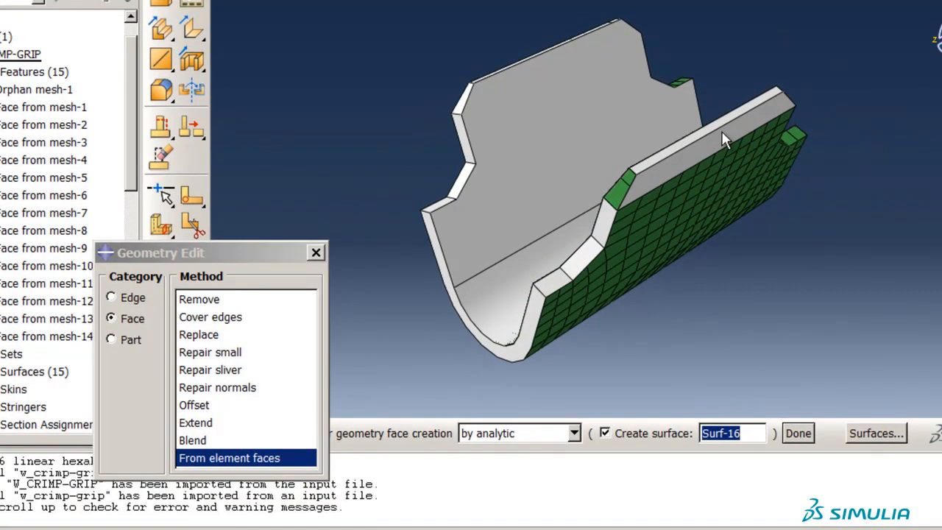
Preview element-face selection by limiting angle on the part's curved outer side, using angles of 30 and 50
{"action": "left_click", "coordinate": [574, 433]}
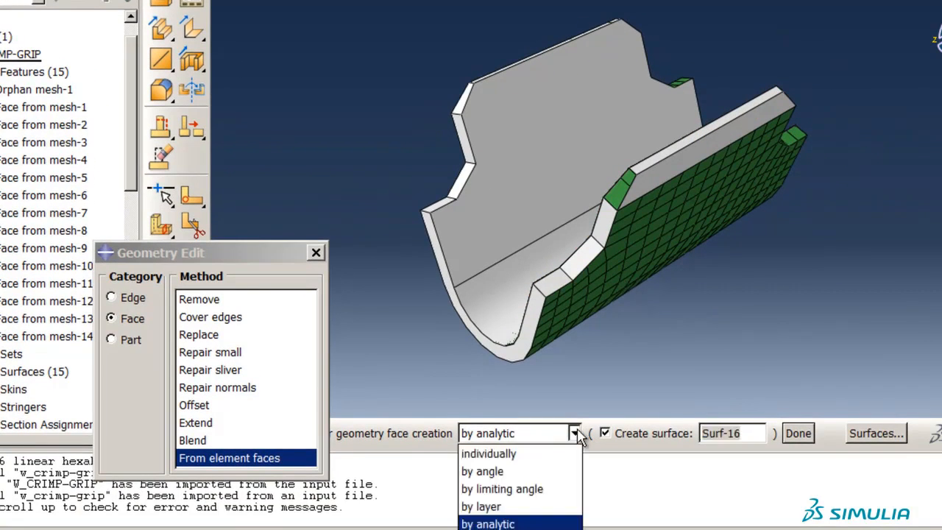
{"action": "left_click", "coordinate": [573, 489]}
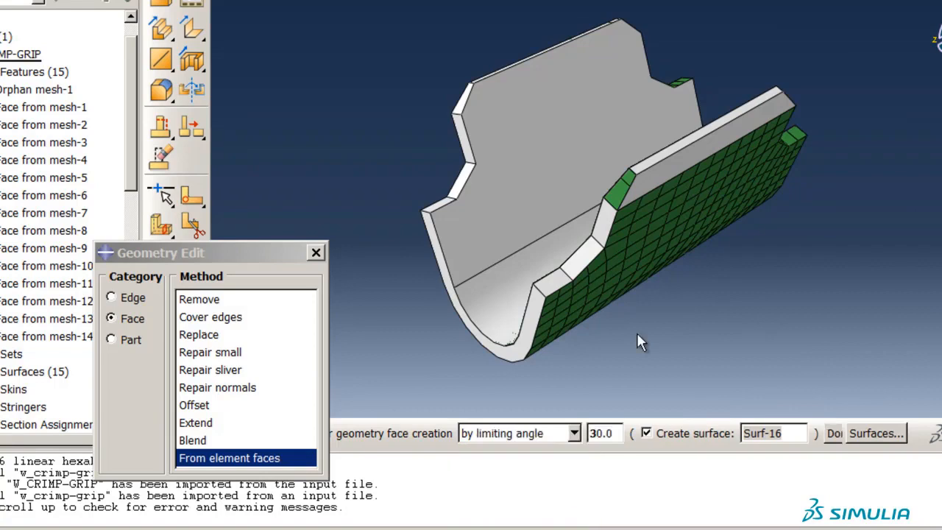
{"action": "mouse_move", "coordinate": [645, 287]}
{"action": "left_mouse_down", "text": "ctrl+alt"}
{"action": "mouse_move", "coordinate": [551, 80]}
{"action": "mouse_move", "coordinate": [492, 37]}
{"action": "mouse_move", "coordinate": [562, 80]}
{"action": "left_mouse_up", "text": "ctrl+alt"}
{"action": "left_click", "coordinate": [572, 228]}
{"action": "mouse_move", "coordinate": [570, 225]}
{"action": "left_mouse_down", "text": "ctrl+alt"}
{"action": "mouse_move", "coordinate": [570, 204]}
{"action": "mouse_move", "coordinate": [599, 166]}
{"action": "left_mouse_up", "text": "ctrl+alt"}
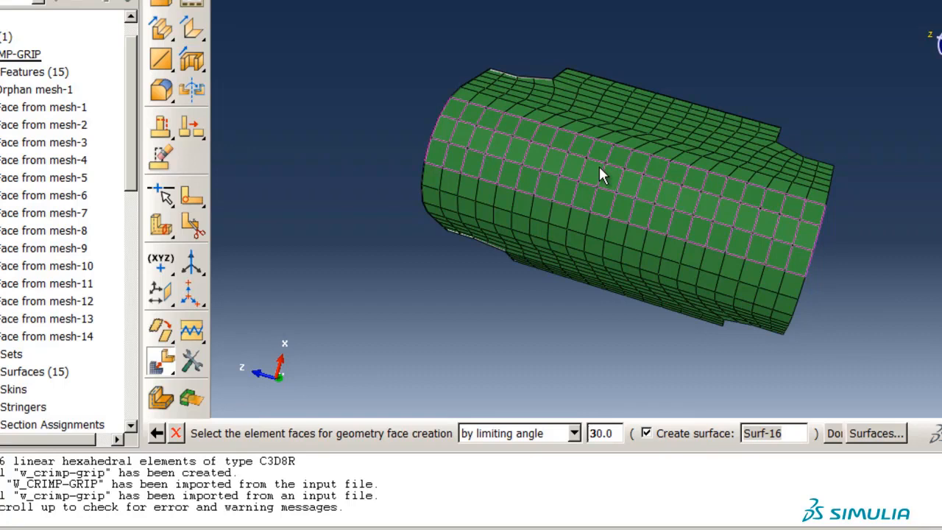
{"action": "left_click", "coordinate": [587, 204]}
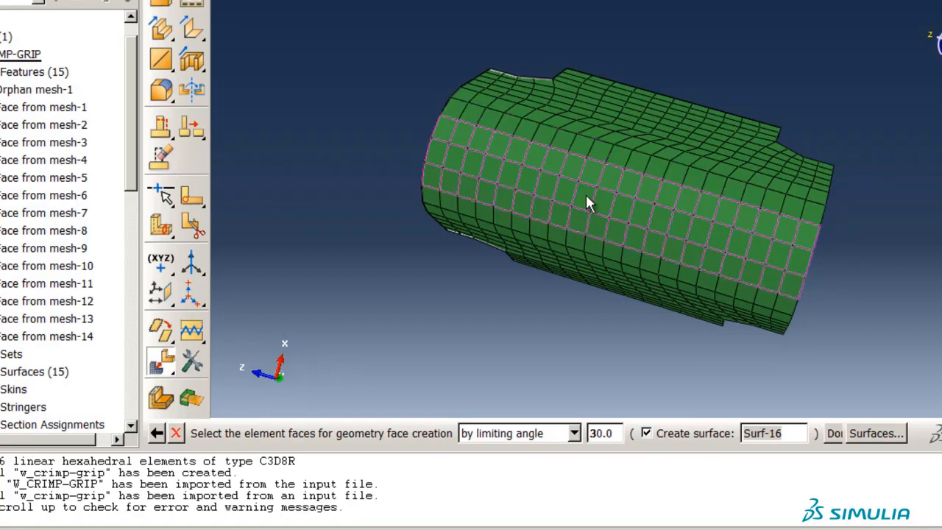
{"action": "left_click", "coordinate": [582, 214]}
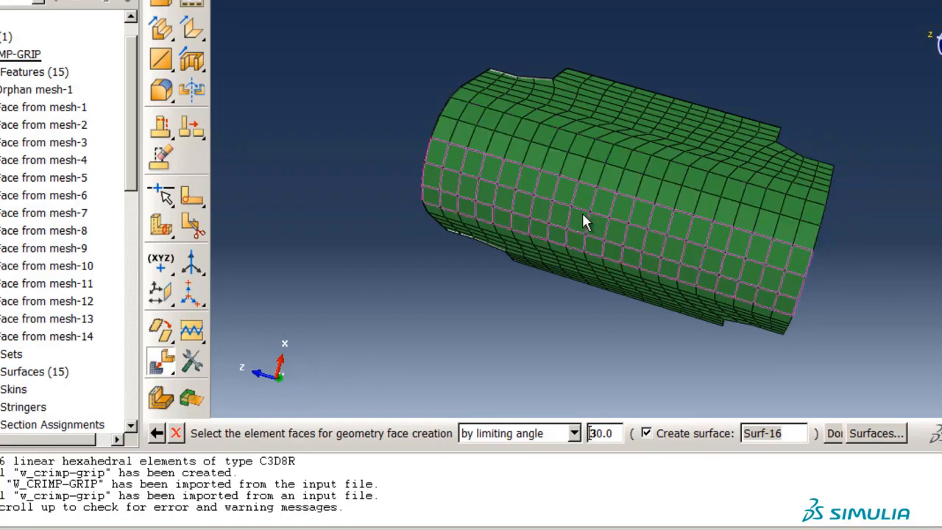
{"action": "left_click_drag", "start_coordinate": [615, 436], "coordinate": [582, 444]}
{"action": "type", "text": "50"}
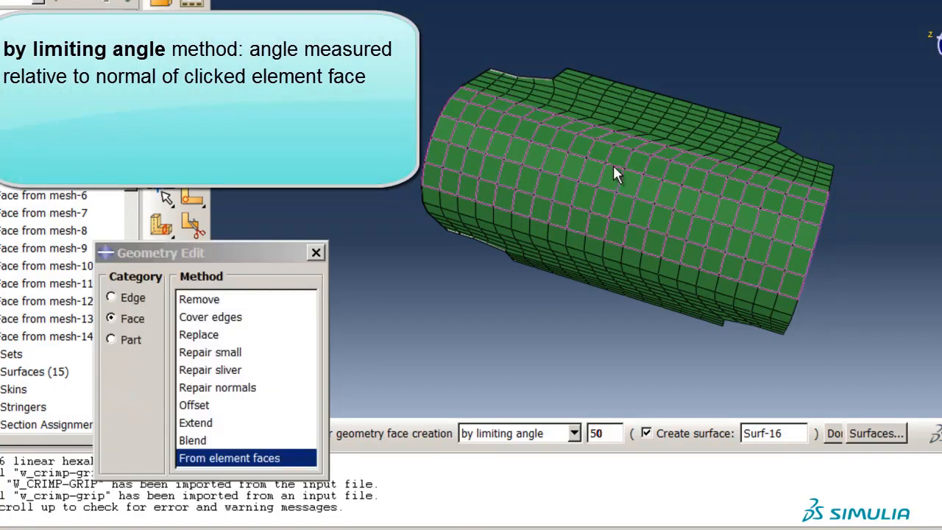
Preview element-face selection by angle on the curved outer side, using angles of 20 and 30
{"action": "left_click", "coordinate": [573, 433]}
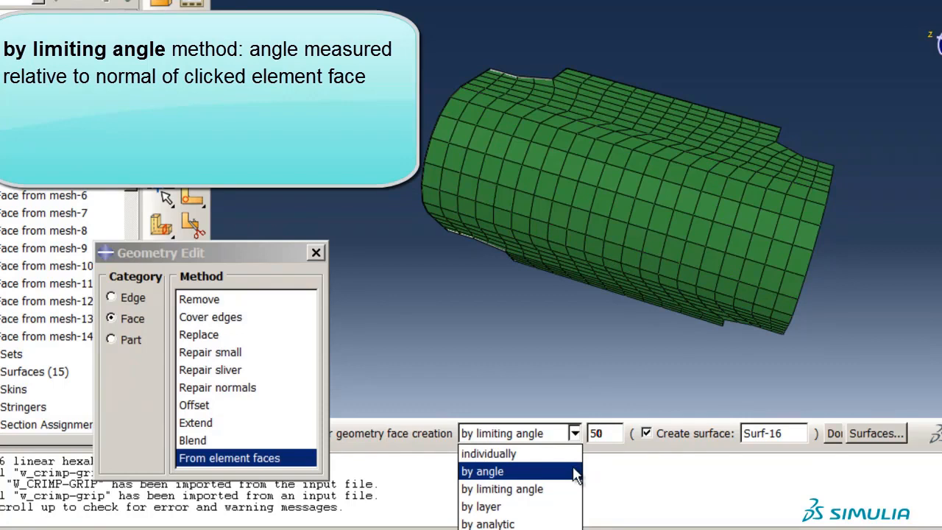
{"action": "left_click", "coordinate": [575, 472]}
{"action": "left_click_drag", "start_coordinate": [610, 435], "coordinate": [585, 439]}
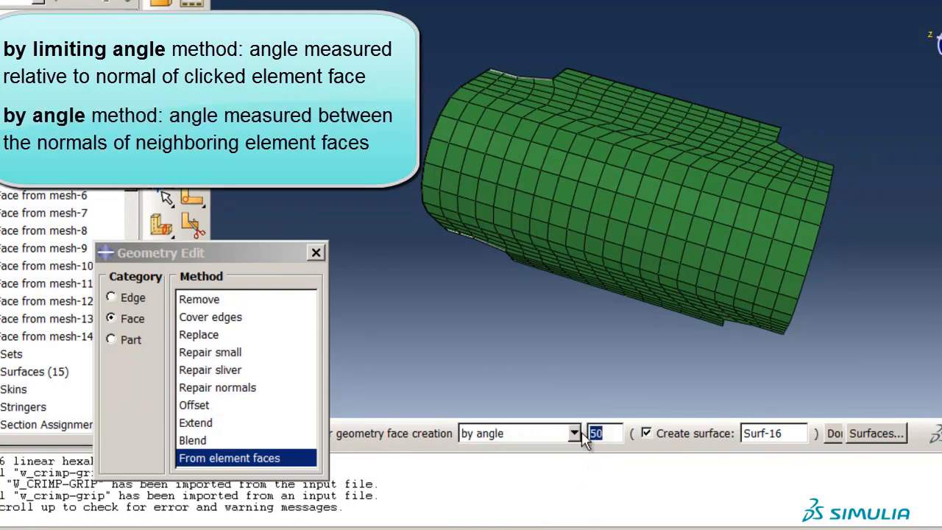
{"action": "type", "text": "20"}
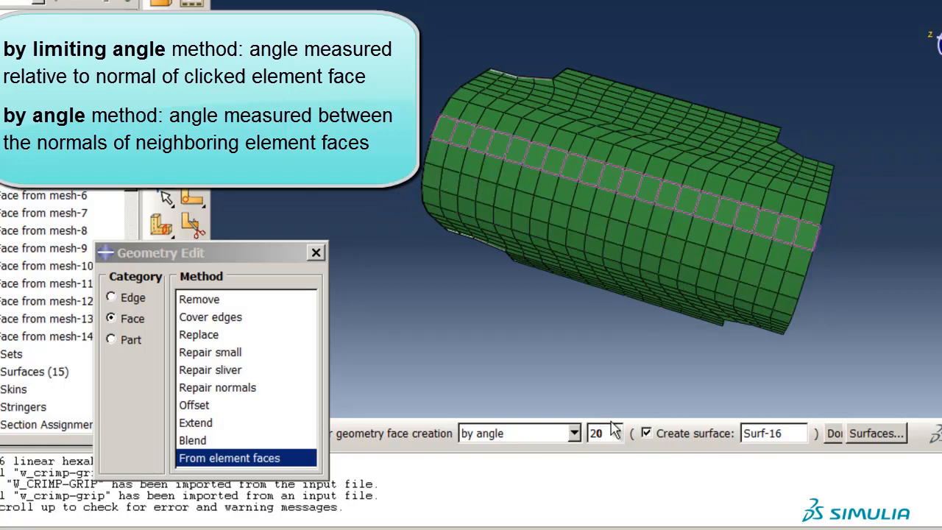
{"action": "left_click_drag", "start_coordinate": [616, 433], "coordinate": [586, 433]}
{"action": "type", "text": "30"}
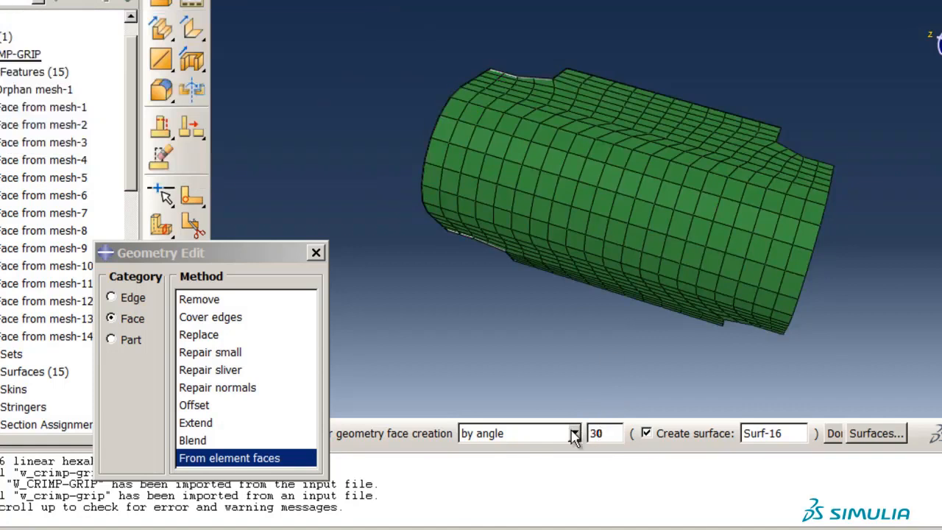
Create a geometry face by layer with 1 layer around an element near one end of the outer side
{"action": "left_click", "coordinate": [574, 433]}
{"action": "left_click", "coordinate": [525, 506]}
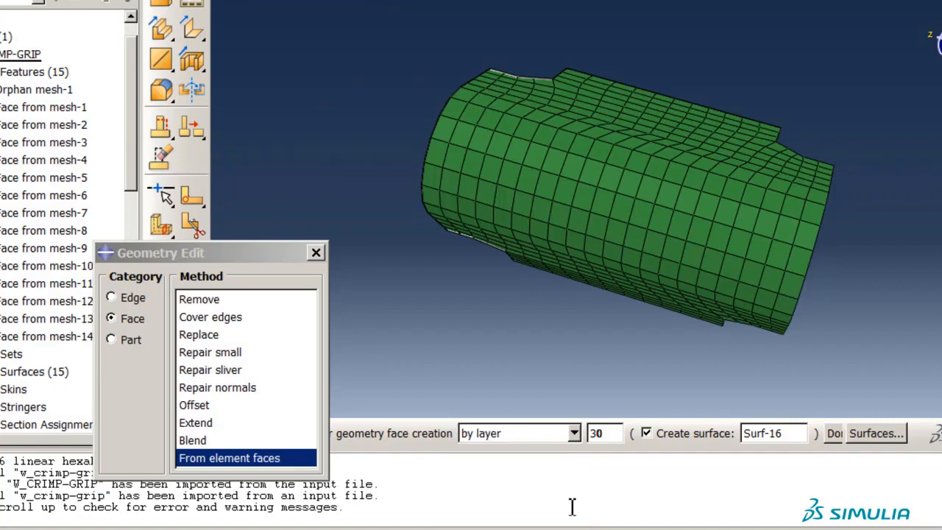
{"action": "left_click_drag", "start_coordinate": [583, 173], "coordinate": [602, 234], "text": "ctrl+alt"}
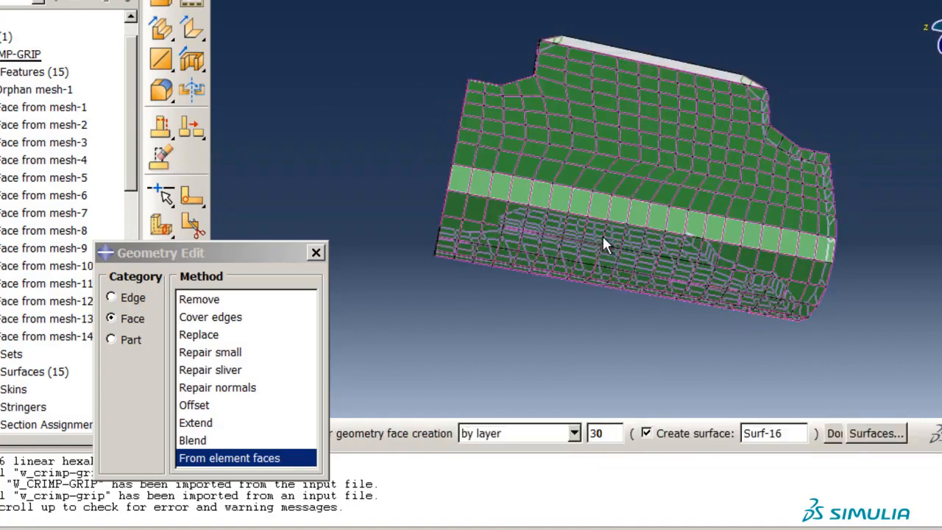
{"action": "double_click", "coordinate": [620, 433]}
{"action": "type", "text": "1"}
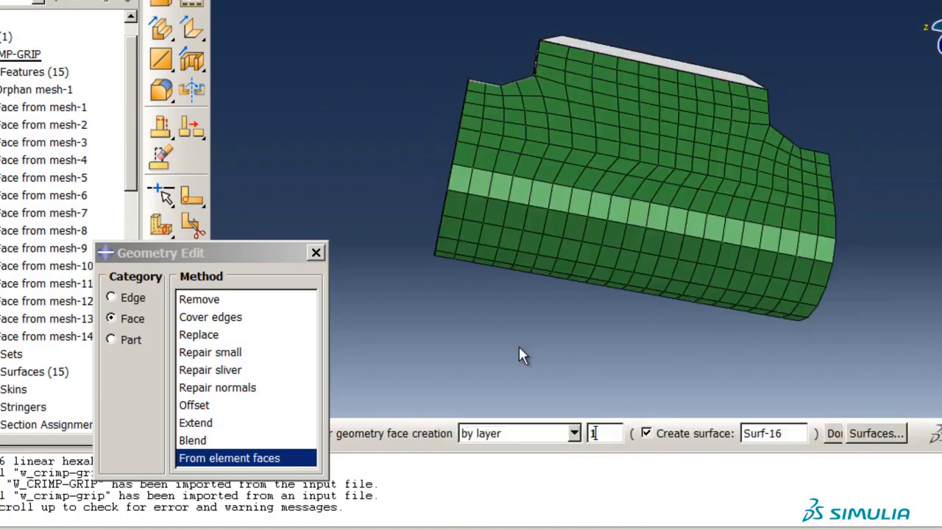
{"action": "left_click", "coordinate": [508, 170]}
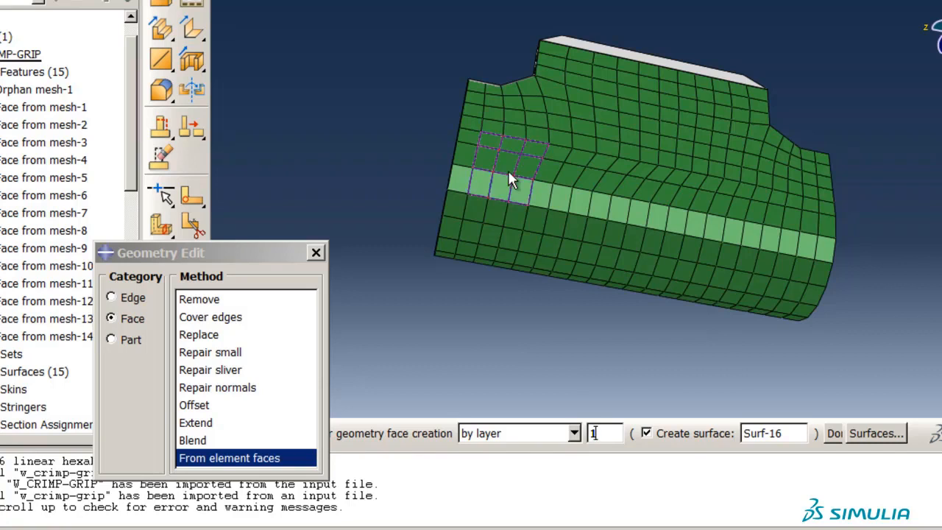
{"action": "middle_click", "coordinate": [510, 175]}
Create a by-layer face with 2 layers around an element in the middle of the outer wall
{"action": "double_click", "coordinate": [600, 432]}
{"action": "type", "text": "2"}
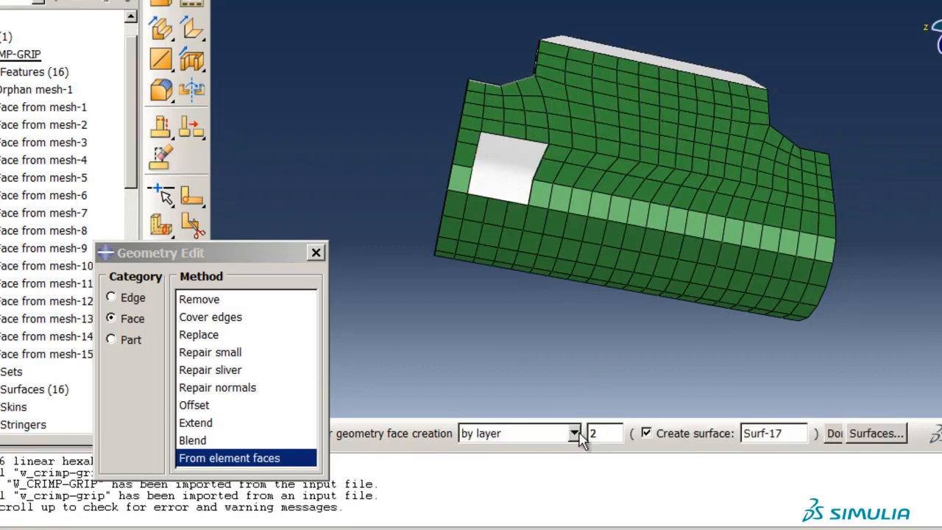
{"action": "left_click", "coordinate": [654, 139]}
{"action": "middle_click", "coordinate": [654, 139]}
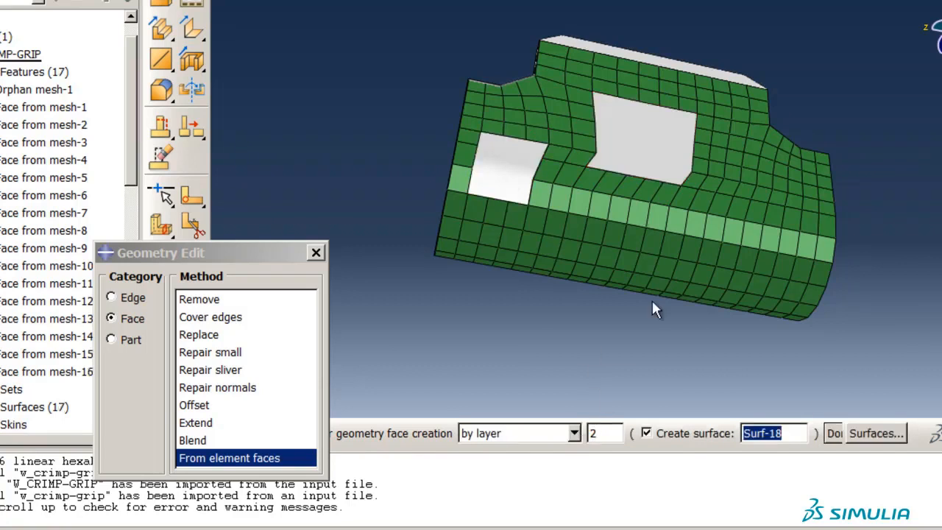
Create a by-layer face with 3 layers around an element on the outer bend near the opposite end
{"action": "double_click", "coordinate": [610, 435]}
{"action": "type", "text": "3"}
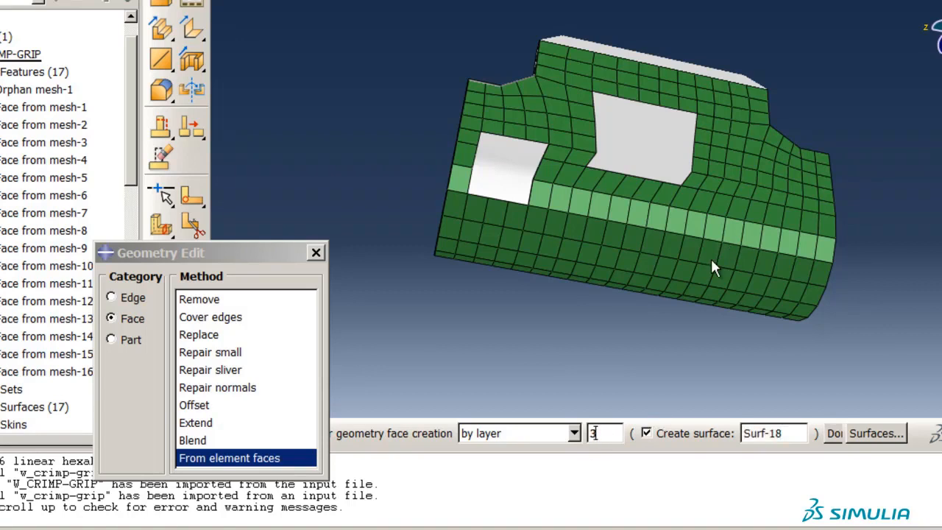
{"action": "left_click", "coordinate": [711, 258]}
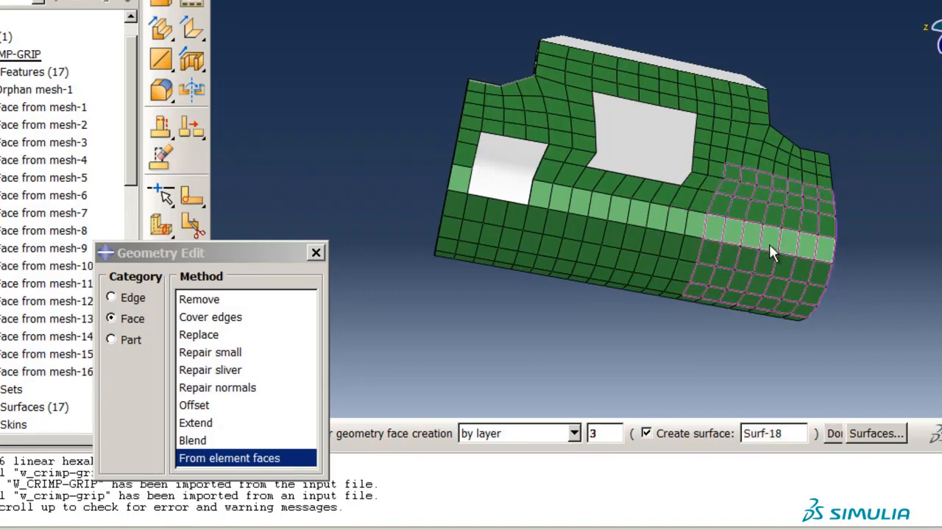
{"action": "left_click", "coordinate": [749, 246]}
{"action": "middle_click", "coordinate": [749, 246]}
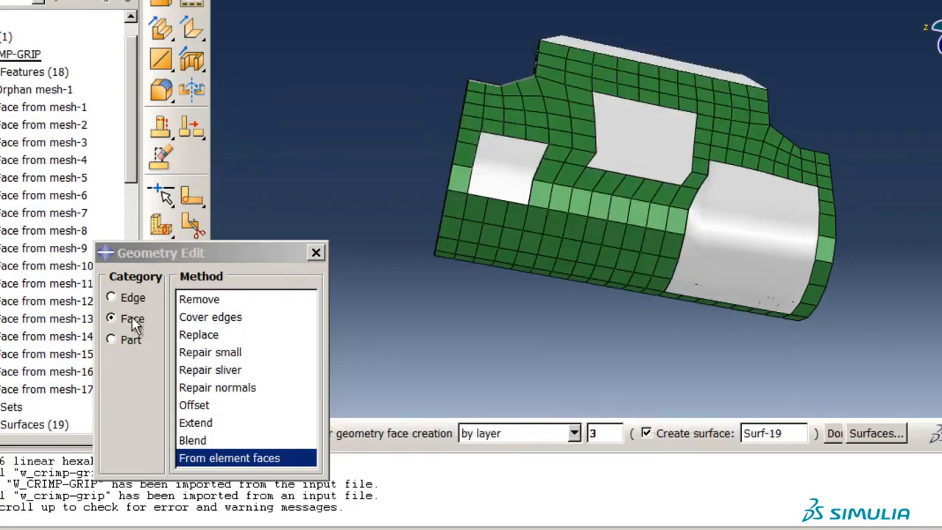
Delete the last three by-layer face features, Face from mesh-15 through Face from mesh-17
{"action": "left_click", "coordinate": [70, 356]}
{"action": "left_click", "coordinate": [71, 389], "text": "shift"}
{"action": "right_click", "coordinate": [71, 388]}
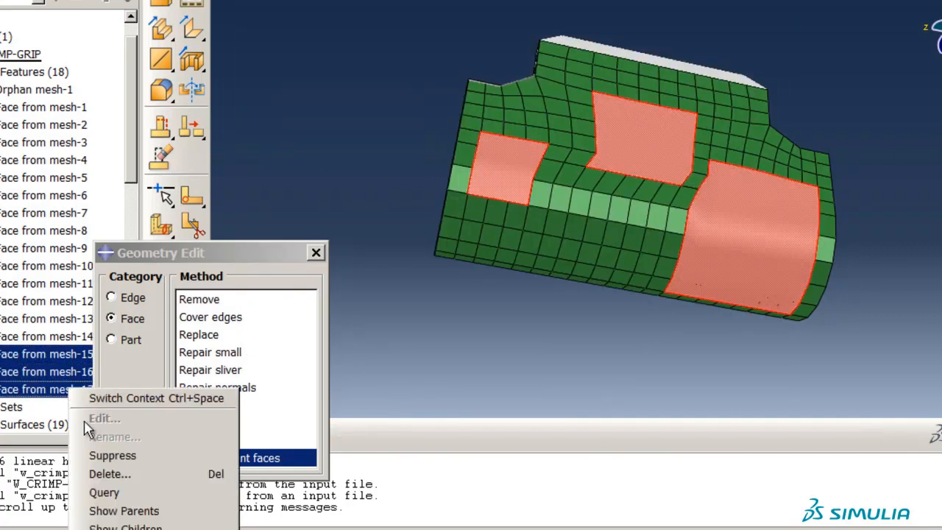
{"action": "left_click", "coordinate": [110, 470]}
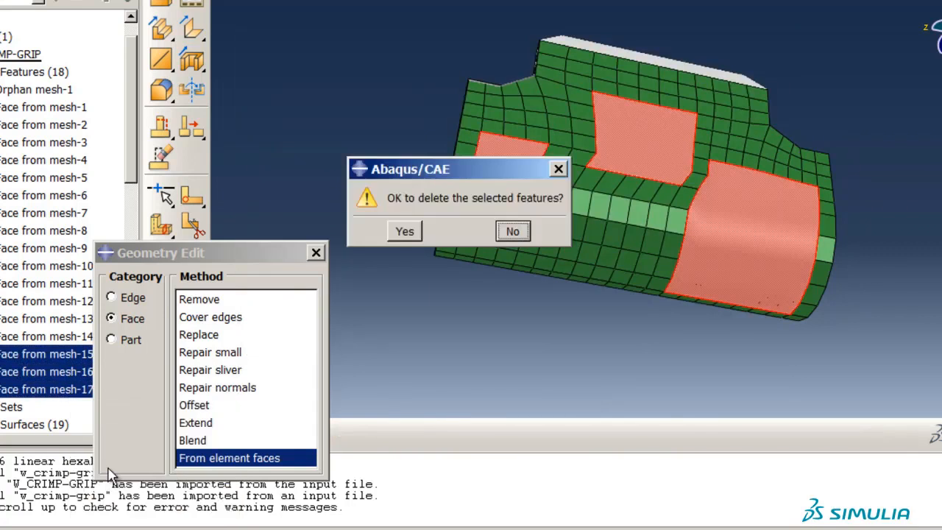
{"action": "left_click", "coordinate": [397, 231]}
Create geometry faces from element faces by analytic on the flat outer wall and on the curved outer bend
{"action": "left_click", "coordinate": [291, 458]}
{"action": "left_click", "coordinate": [574, 433]}
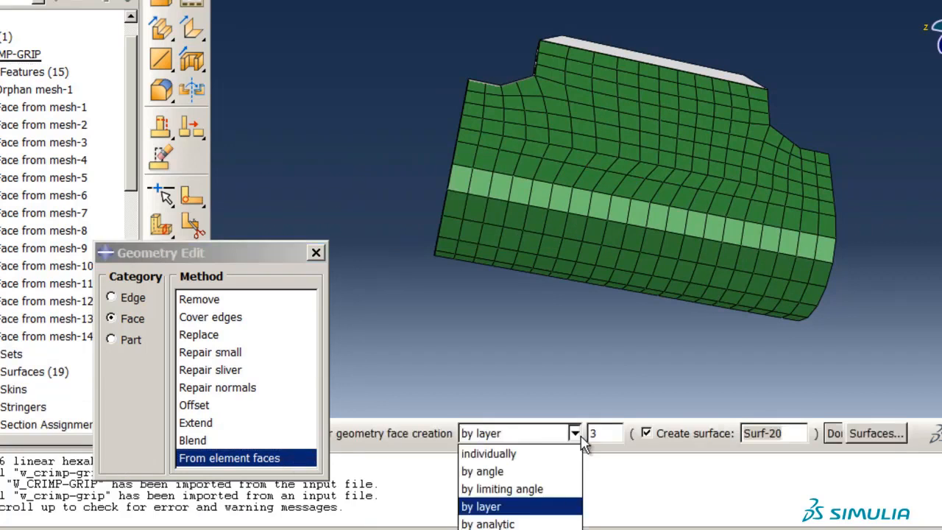
{"action": "left_click", "coordinate": [570, 523]}
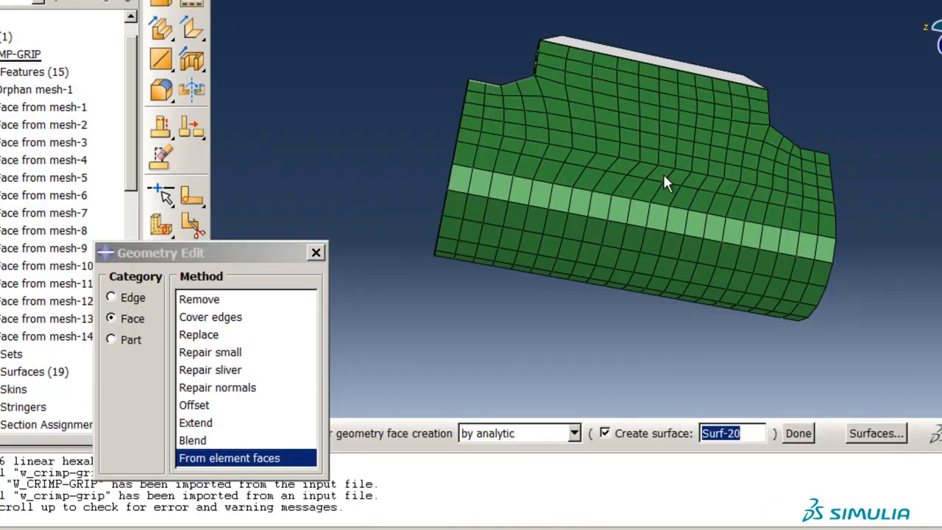
{"action": "left_click", "coordinate": [659, 127]}
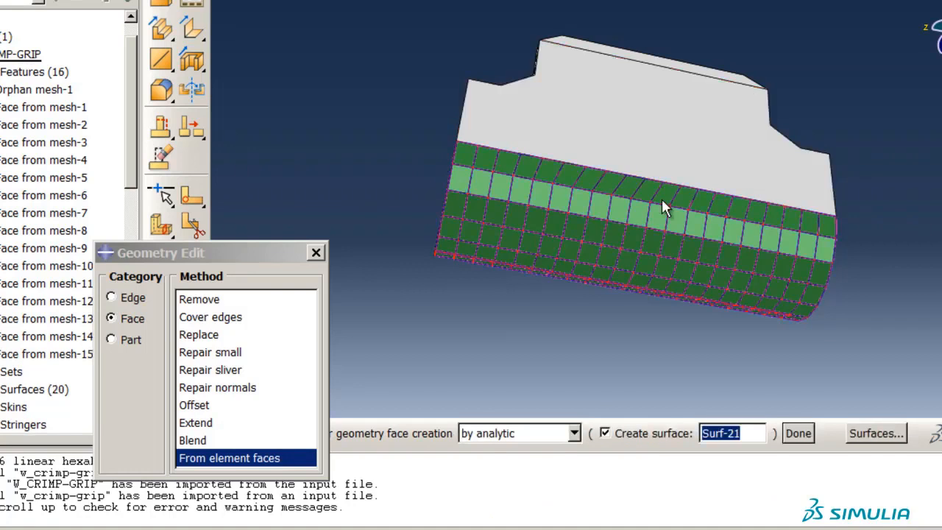
{"action": "left_click", "coordinate": [662, 200]}
Create by-analytic faces from the opposite flat outer wall and from the narrow sloped strip along its free edge
{"action": "left_click_drag", "start_coordinate": [665, 239], "coordinate": [662, 205], "text": "ctrl+alt"}
{"action": "left_click", "coordinate": [664, 210]}
{"action": "left_click", "coordinate": [648, 328]}
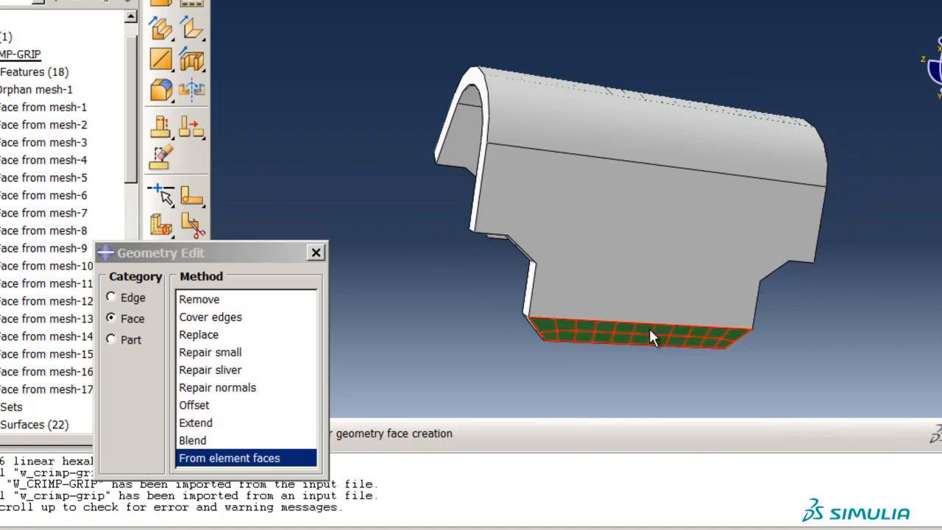
Create by-analytic faces along the end rim, covering both segments beside the first wing, the U-shaped arc and its straight legs
{"action": "left_click_drag", "start_coordinate": [738, 288], "coordinate": [647, 221], "text": "ctrl+alt"}
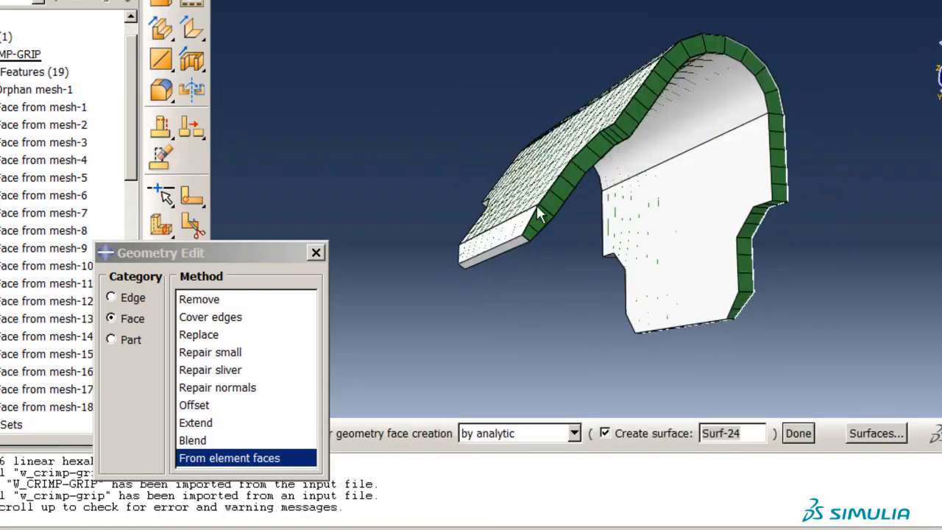
{"action": "left_click", "coordinate": [548, 218]}
{"action": "left_click", "coordinate": [593, 156]}
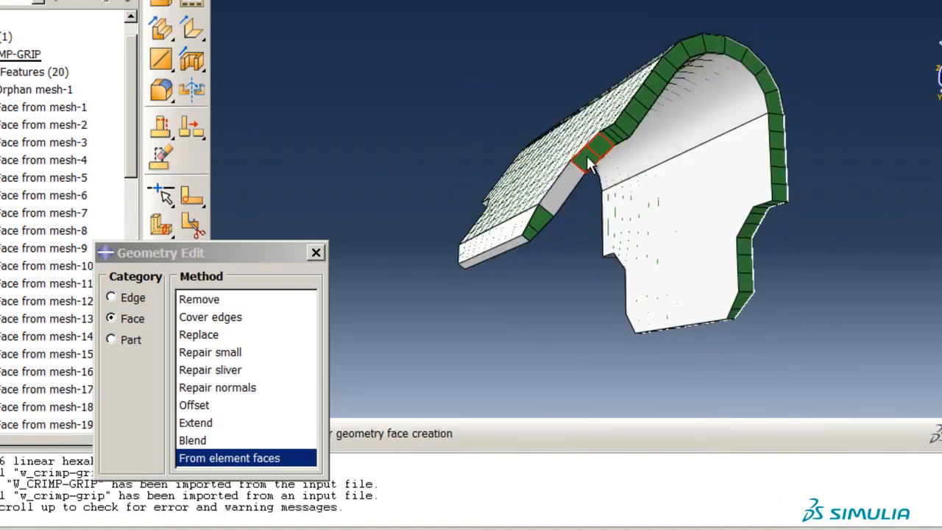
{"action": "left_click", "coordinate": [632, 112]}
{"action": "left_click", "coordinate": [780, 140]}
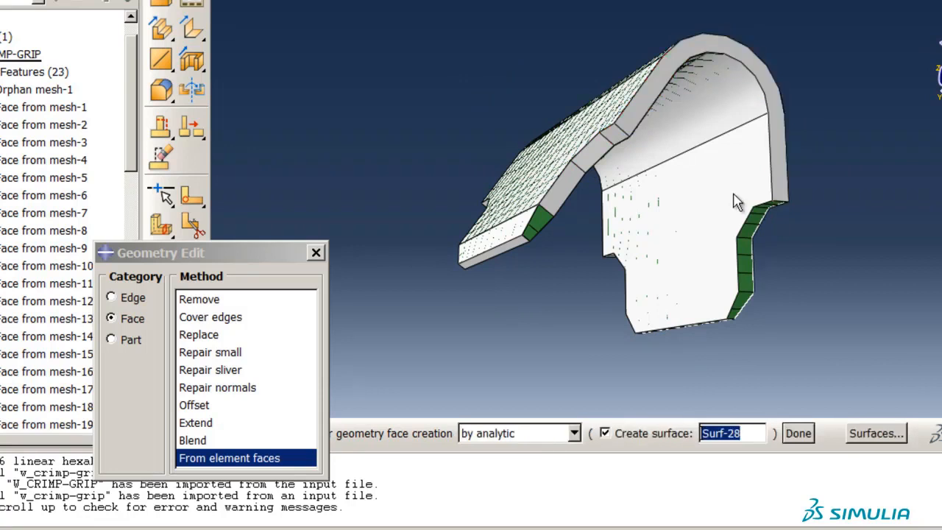
Create by-analytic faces on the remaining rim segments of the opposite wing and on the chamfered tip of the first wing
{"action": "left_click", "coordinate": [773, 202]}
{"action": "left_click", "coordinate": [751, 218]}
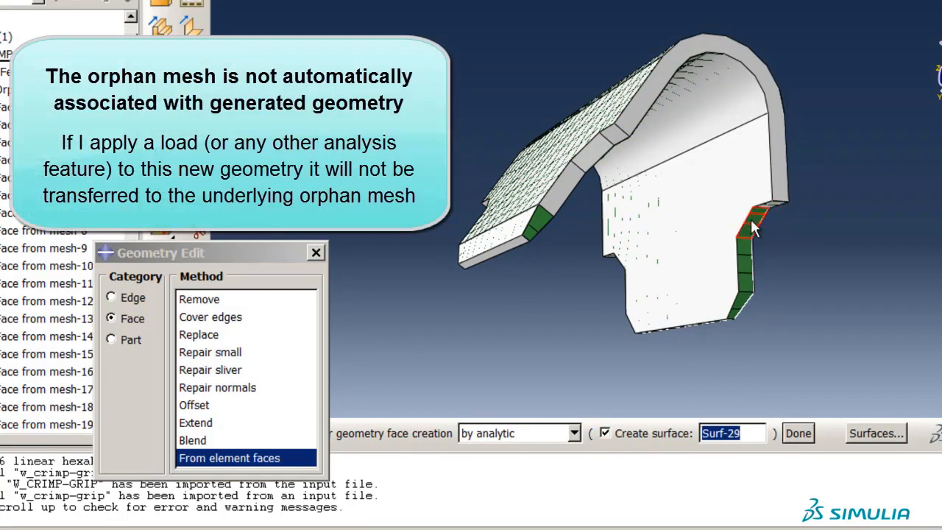
{"action": "left_click", "coordinate": [748, 246]}
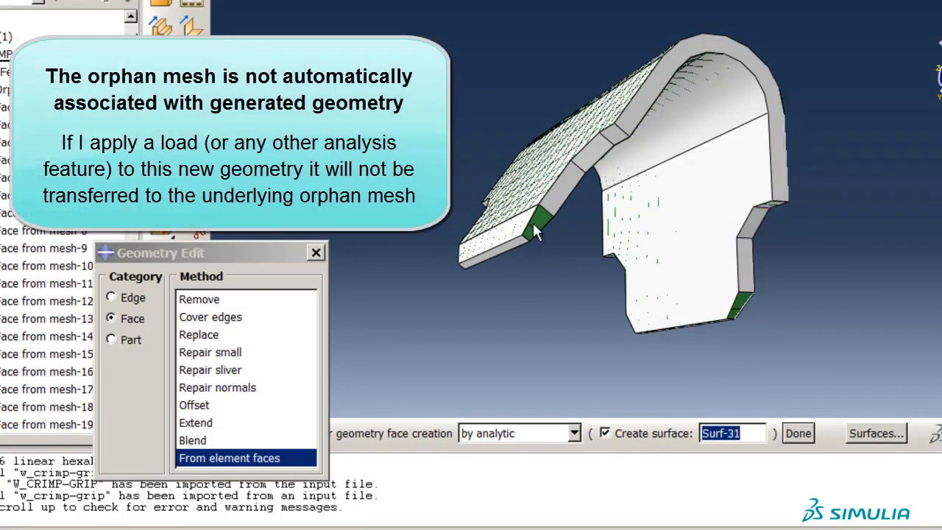
{"action": "left_click", "coordinate": [534, 223]}
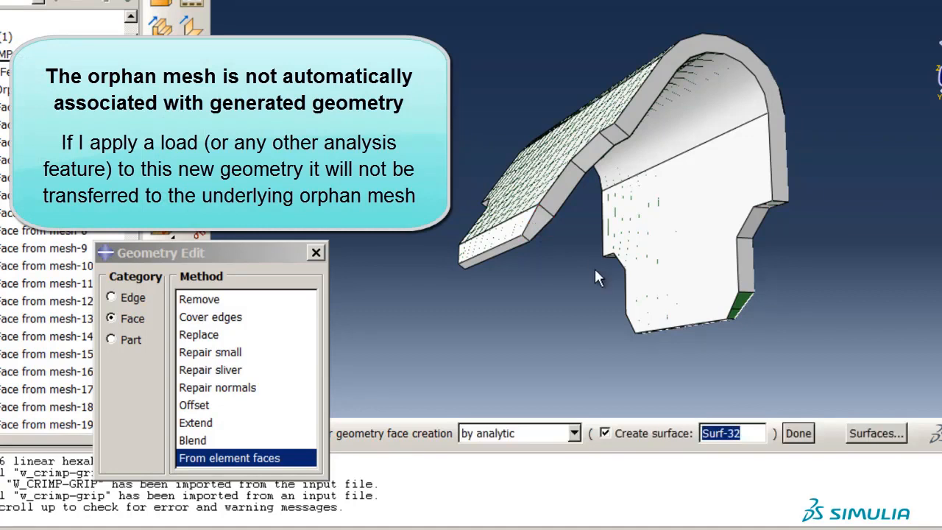
Create faces by angle with a 30 degree limit from the two remaining chamfered end strips of the opposite wing
{"action": "left_click_drag", "start_coordinate": [594, 267], "coordinate": [641, 56], "text": "ctrl+alt"}
{"action": "mouse_move", "coordinate": [665, 256]}
{"action": "left_mouse_down", "text": "ctrl+alt"}
{"action": "mouse_move", "coordinate": [579, 199]}
{"action": "mouse_move", "coordinate": [473, 151]}
{"action": "mouse_move", "coordinate": [515, 152]}
{"action": "left_mouse_up", "text": "ctrl+alt"}
{"action": "left_click", "coordinate": [574, 432]}
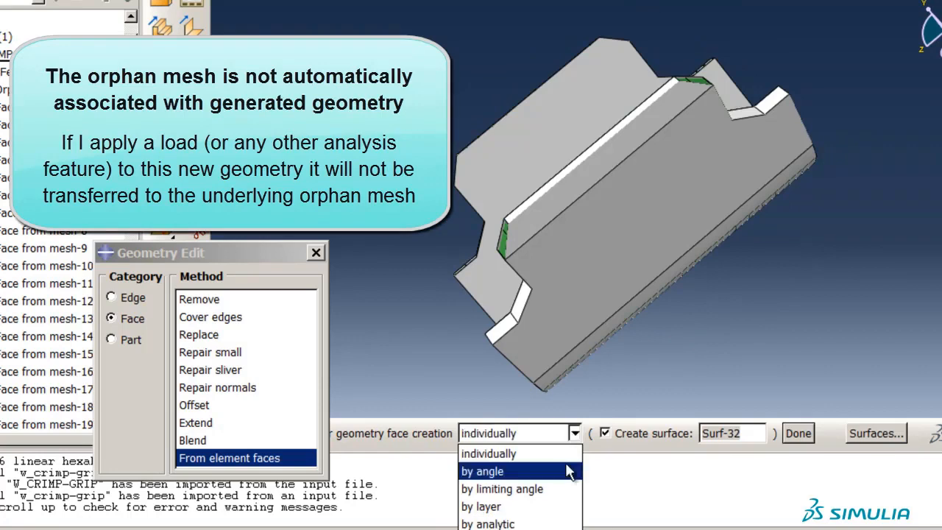
{"action": "left_click", "coordinate": [570, 471]}
{"action": "left_click", "coordinate": [502, 235]}
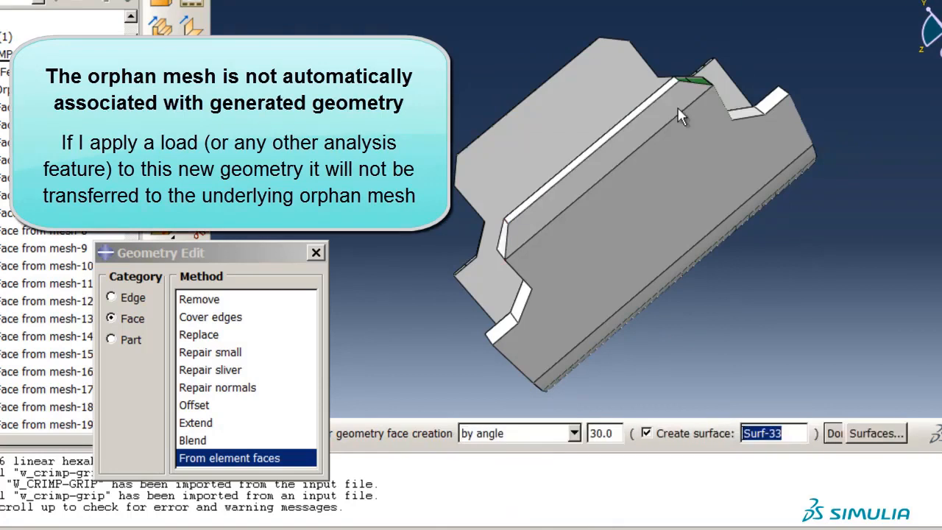
{"action": "left_click", "coordinate": [702, 82]}
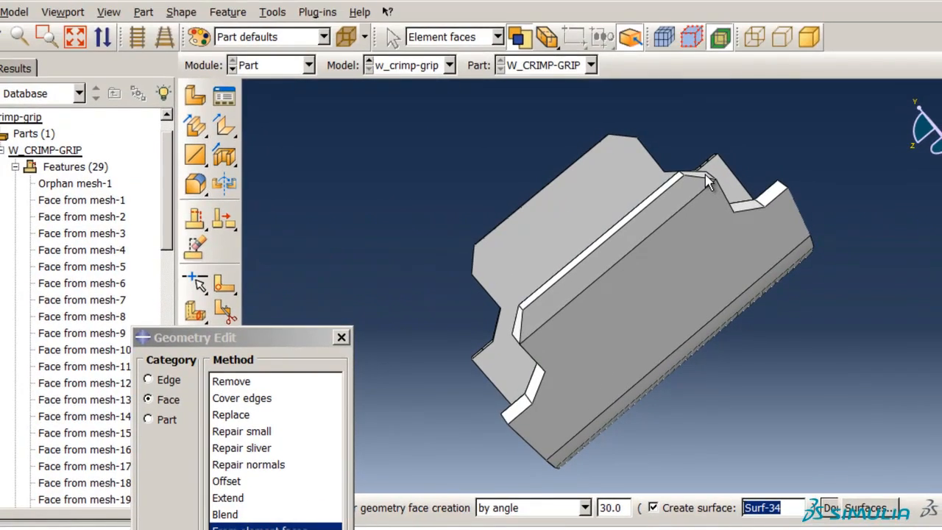
In the Mesh module, associate a rim face of one wing with its mesh faces, selected by angle at 30
{"action": "left_click", "coordinate": [309, 64]}
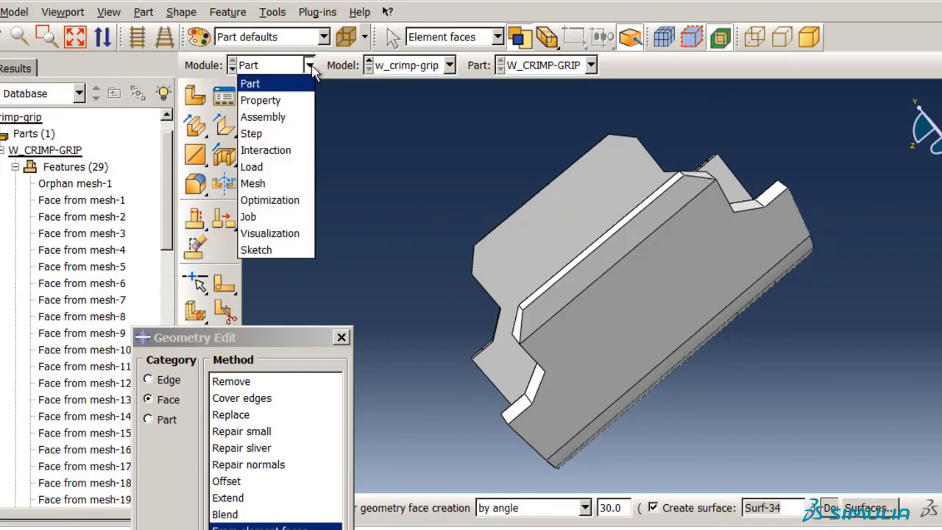
{"action": "left_click", "coordinate": [298, 182]}
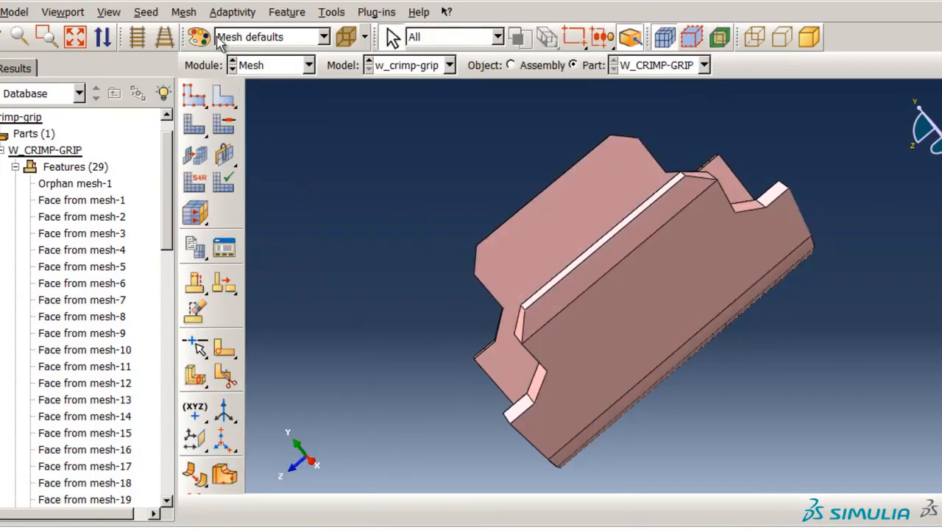
{"action": "left_click", "coordinate": [195, 13]}
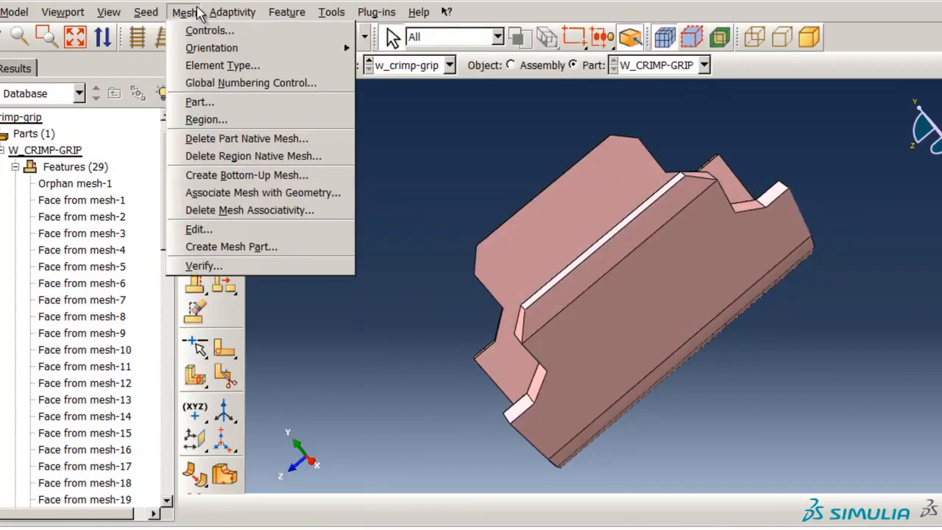
{"action": "left_click", "coordinate": [291, 192]}
{"action": "left_click_drag", "start_coordinate": [442, 346], "coordinate": [651, 248], "text": "ctrl+alt"}
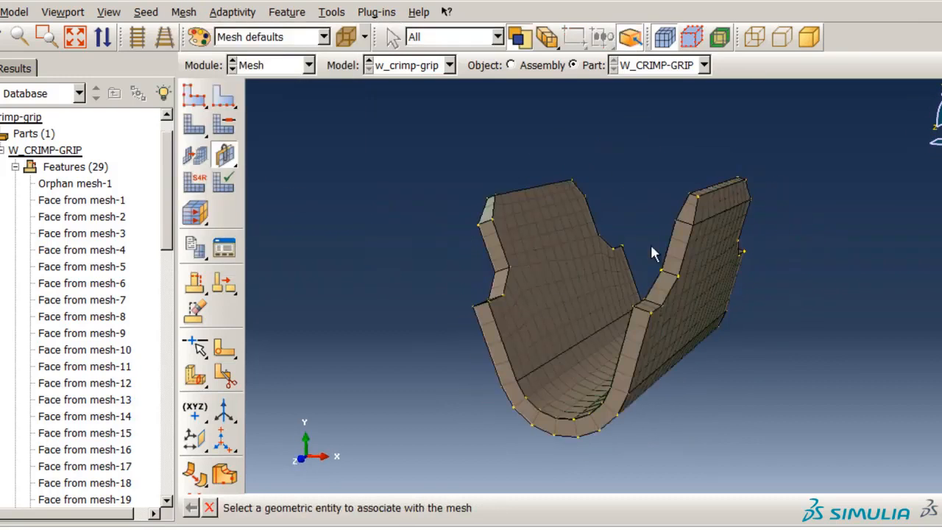
{"action": "left_click", "coordinate": [678, 243]}
{"action": "left_click", "coordinate": [678, 243]}
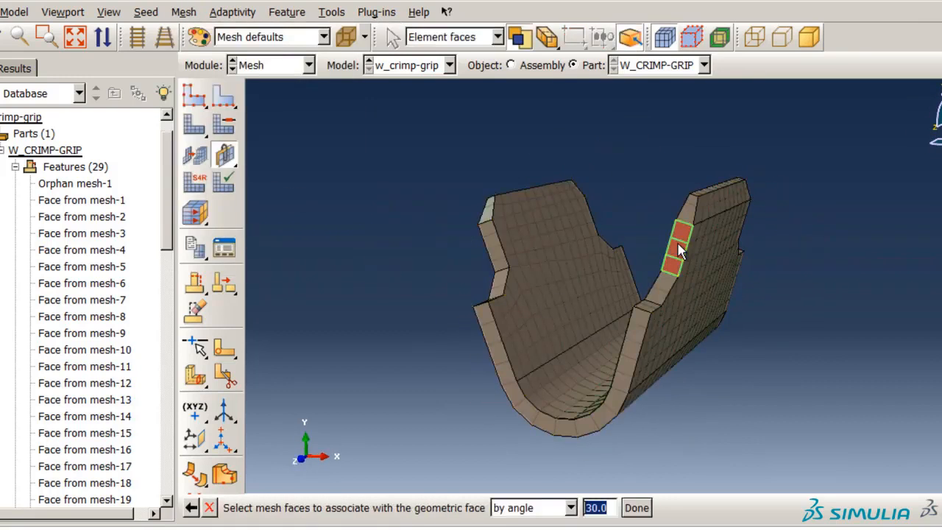
{"action": "middle_click", "coordinate": [677, 242]}
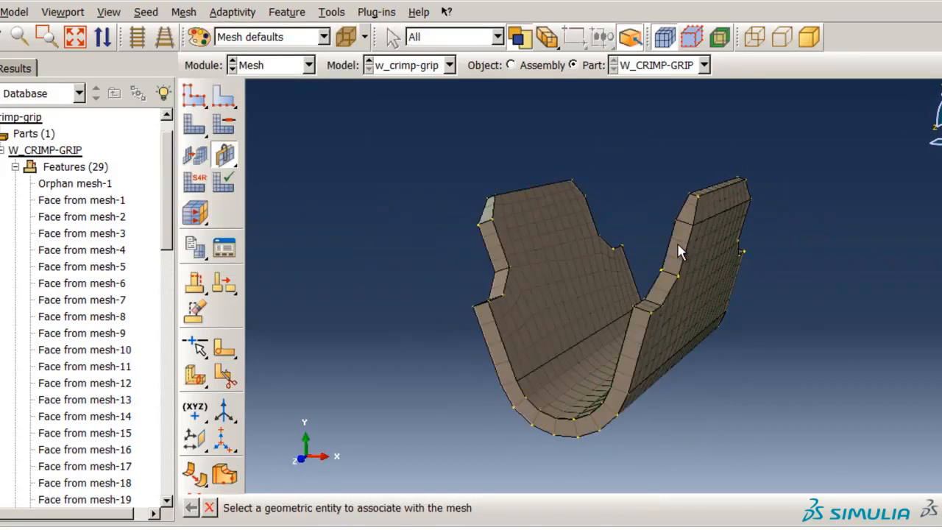
Associate the flat inner side wall with its mesh faces, selected by angle at 1
{"action": "left_click", "coordinate": [569, 317]}
{"action": "type", "text": "1"}
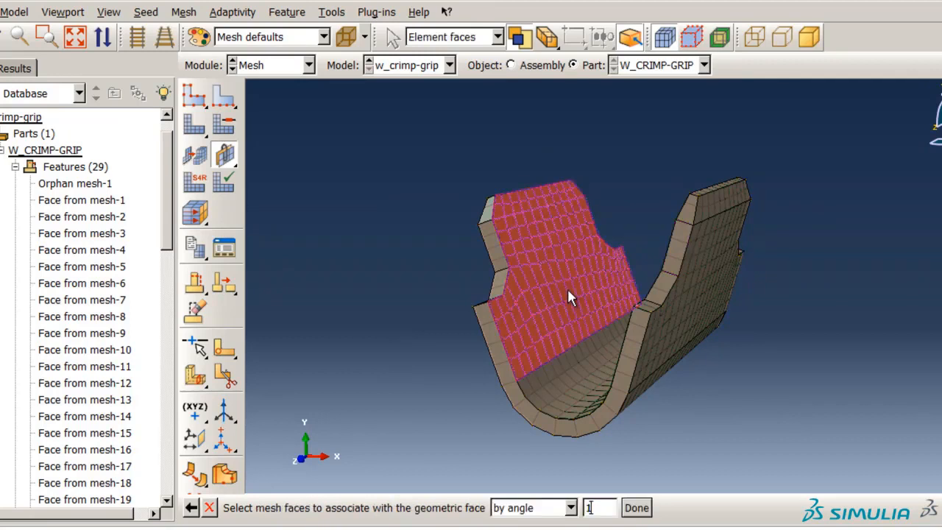
{"action": "left_click", "coordinate": [567, 288]}
{"action": "middle_click", "coordinate": [568, 291]}
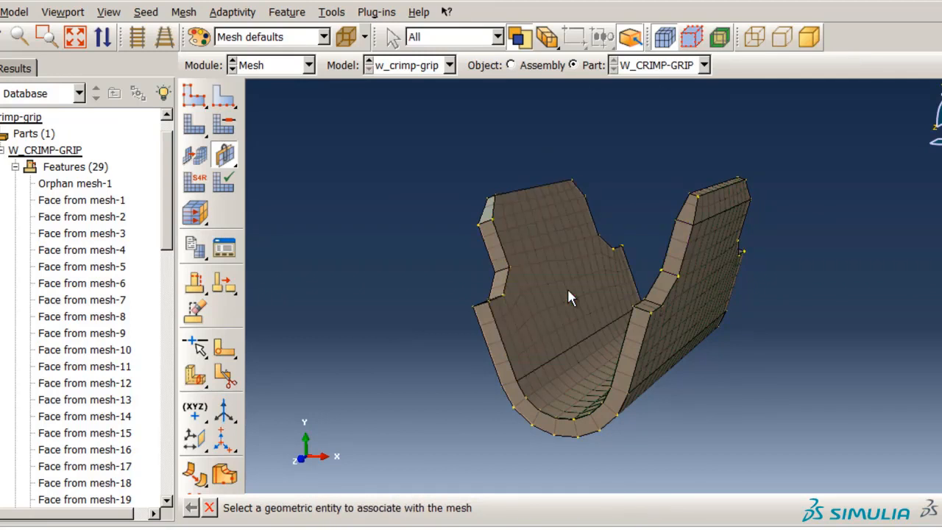
Delete the Orphan mesh-1 feature from the part
{"action": "right_click", "coordinate": [109, 185]}
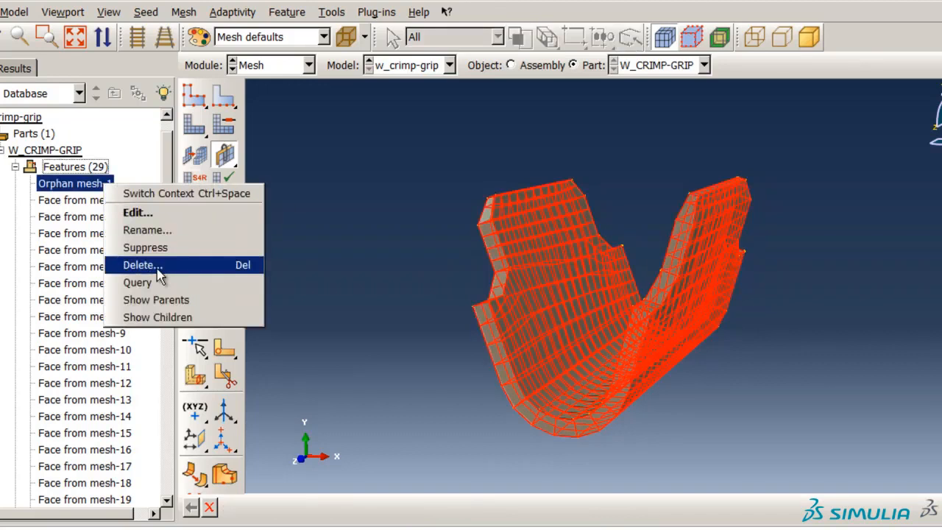
{"action": "left_click", "coordinate": [159, 266]}
{"action": "left_click", "coordinate": [424, 318]}
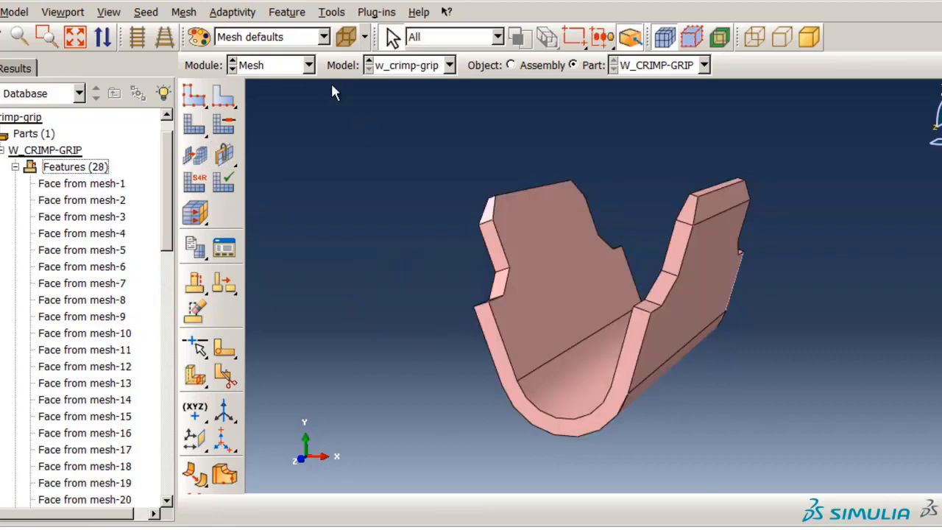
In the Part module, stitch the edges of the entire part with the default tolerance and update the geometry validity
{"action": "left_click", "coordinate": [309, 64]}
{"action": "left_click", "coordinate": [309, 86]}
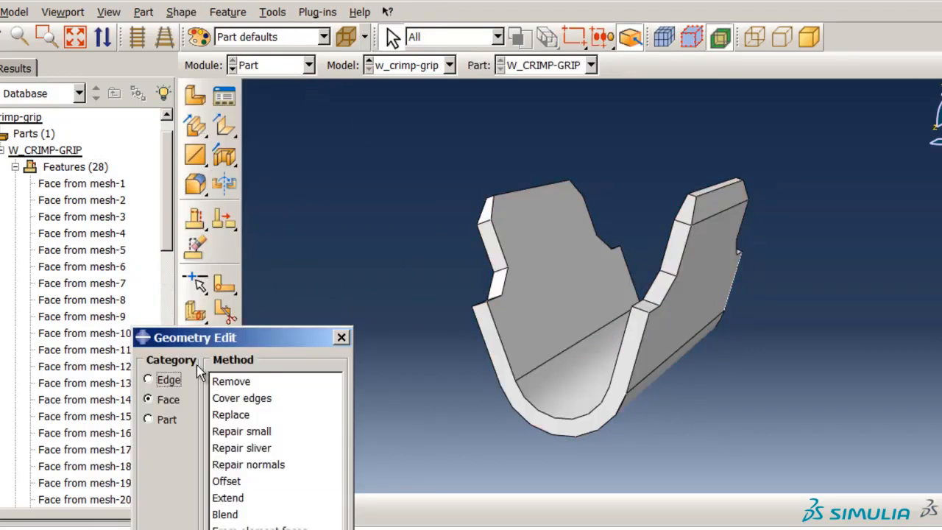
{"action": "left_click", "coordinate": [176, 379]}
{"action": "left_click", "coordinate": [232, 381]}
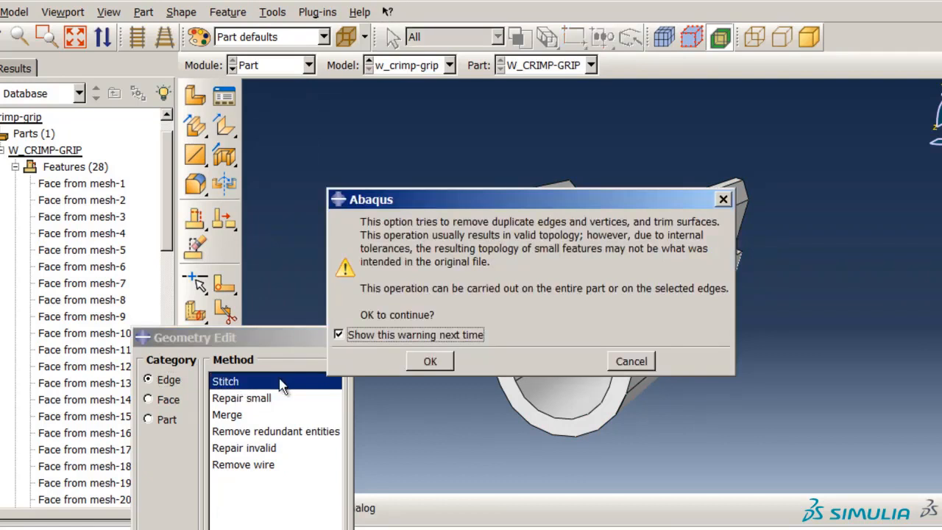
{"action": "left_click", "coordinate": [418, 362]}
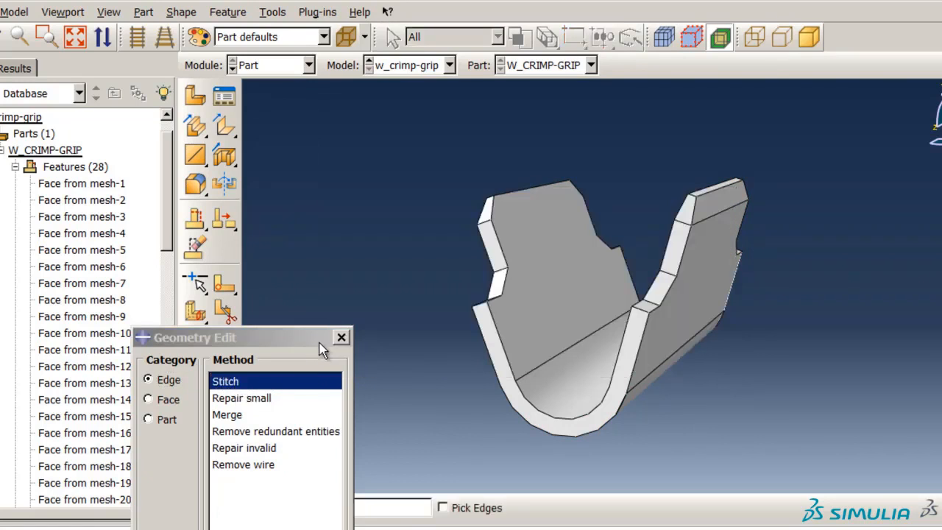
{"action": "left_click_drag", "start_coordinate": [318, 341], "coordinate": [311, 270]}
{"action": "middle_click", "coordinate": [416, 277]}
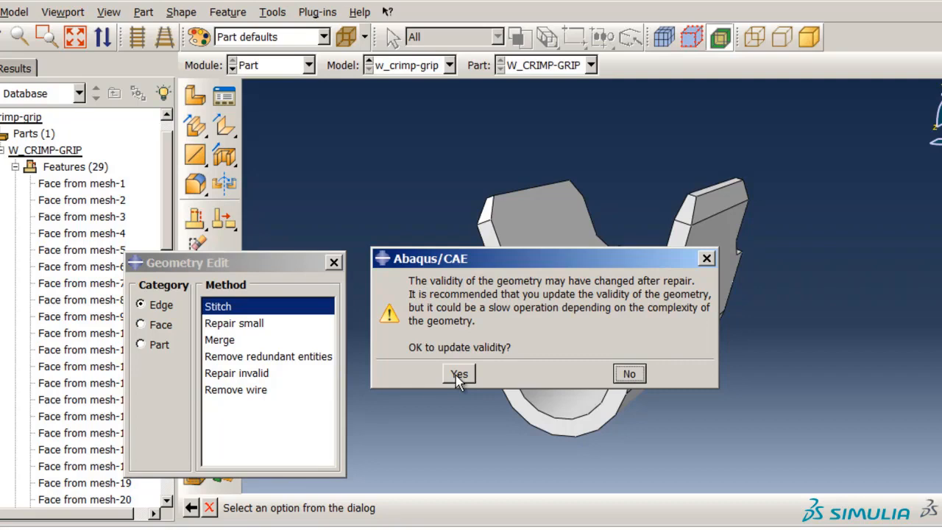
{"action": "left_click", "coordinate": [457, 374]}
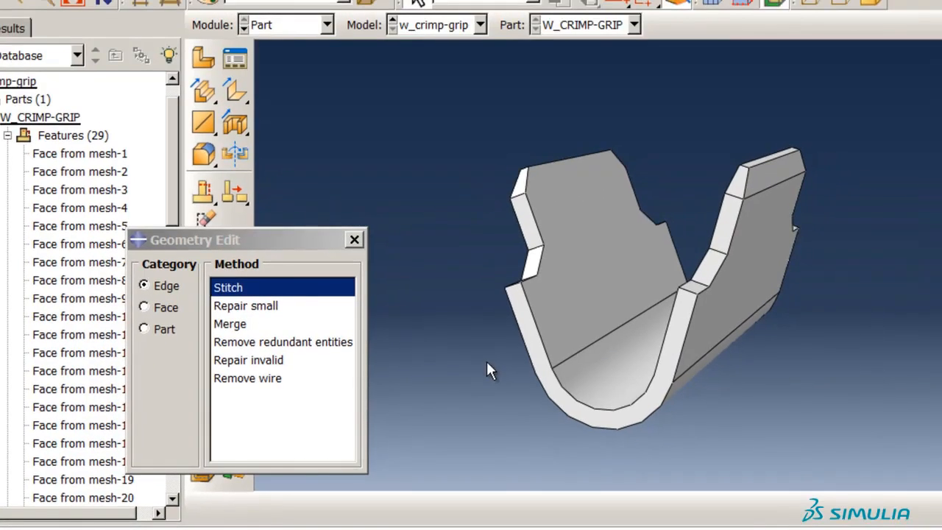
In the Mesh module, seed the part with an approximate global size of 0.1
{"action": "left_click", "coordinate": [326, 27]}
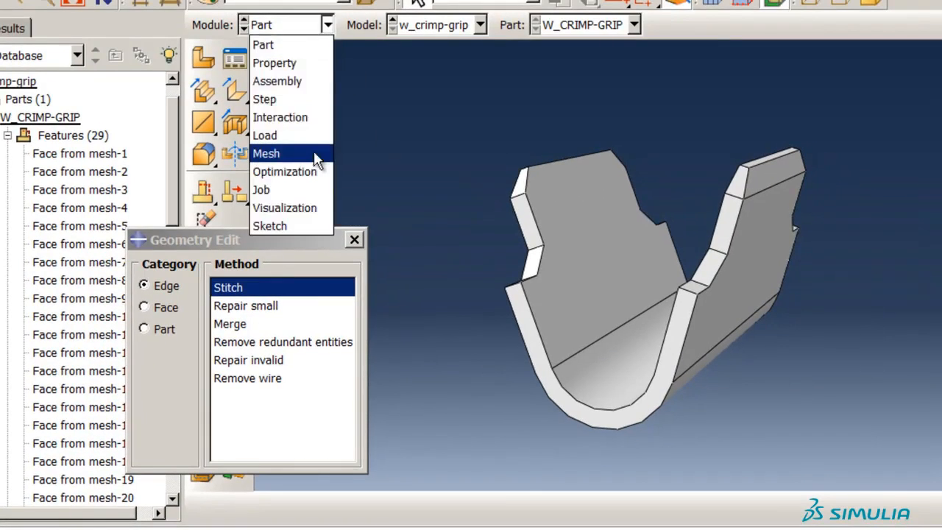
{"action": "left_click", "coordinate": [317, 152]}
{"action": "left_click", "coordinate": [203, 59]}
{"action": "type", "text": ".1"}
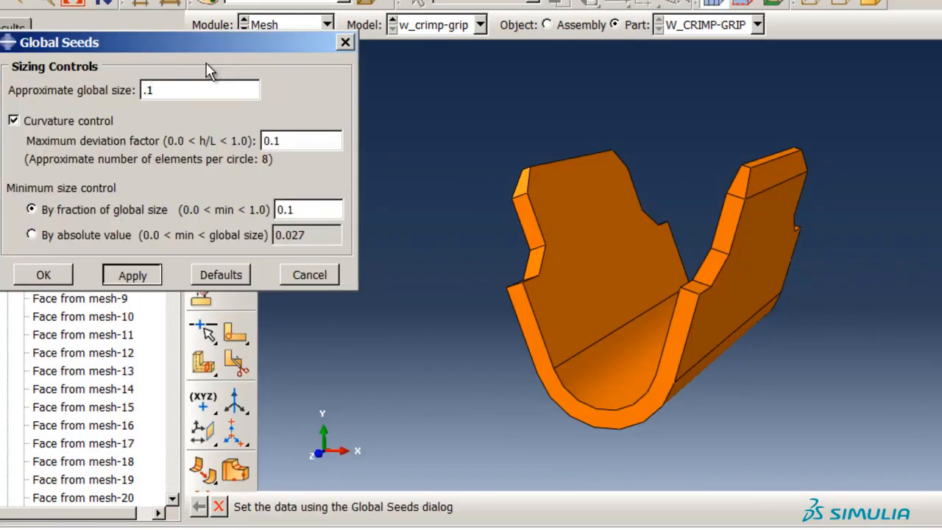
{"action": "key", "text": "Return"}
{"action": "left_click", "coordinate": [44, 275]}
Set the element shape to Tet with the free technique and mesh the part
{"action": "left_click", "coordinate": [234, 99]}
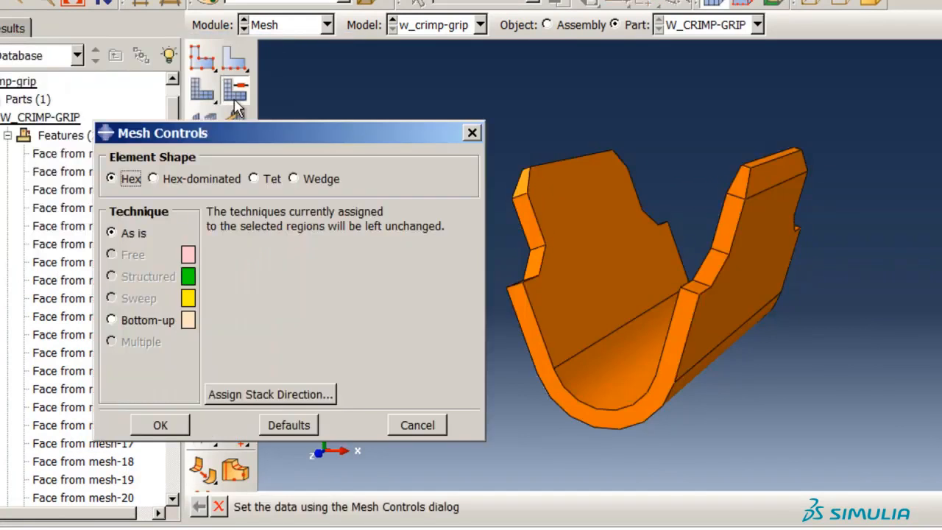
{"action": "left_click", "coordinate": [273, 178]}
{"action": "left_click", "coordinate": [158, 430]}
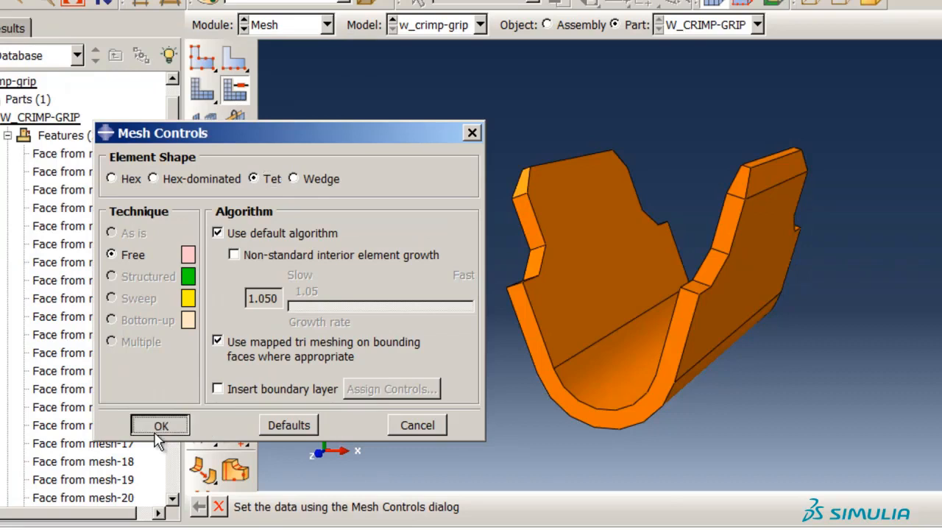
{"action": "left_click", "coordinate": [203, 90]}
{"action": "left_click", "coordinate": [360, 506]}
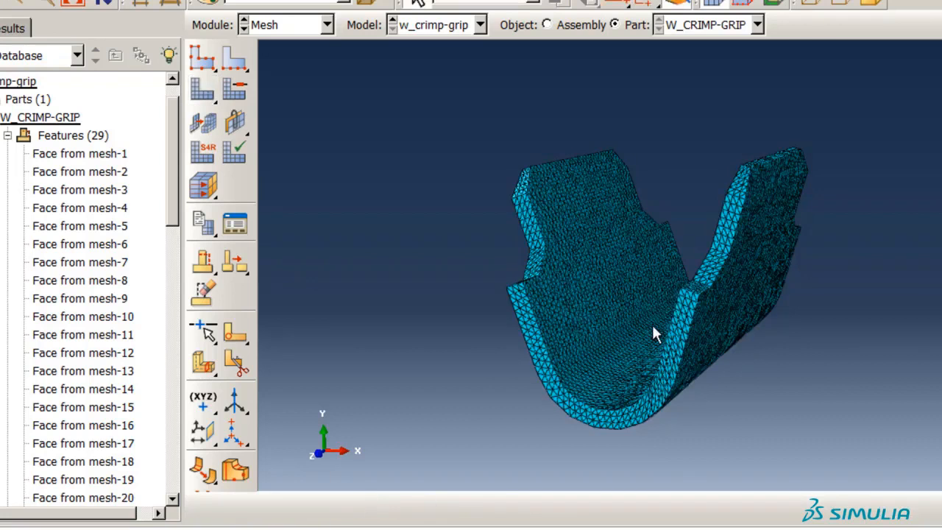
{"action": "left_click_drag", "start_coordinate": [652, 324], "coordinate": [515, 295], "text": "ctrl+alt"}
{"action": "right_click_drag", "start_coordinate": [515, 296], "coordinate": [514, 295], "text": "ctrl+alt"}
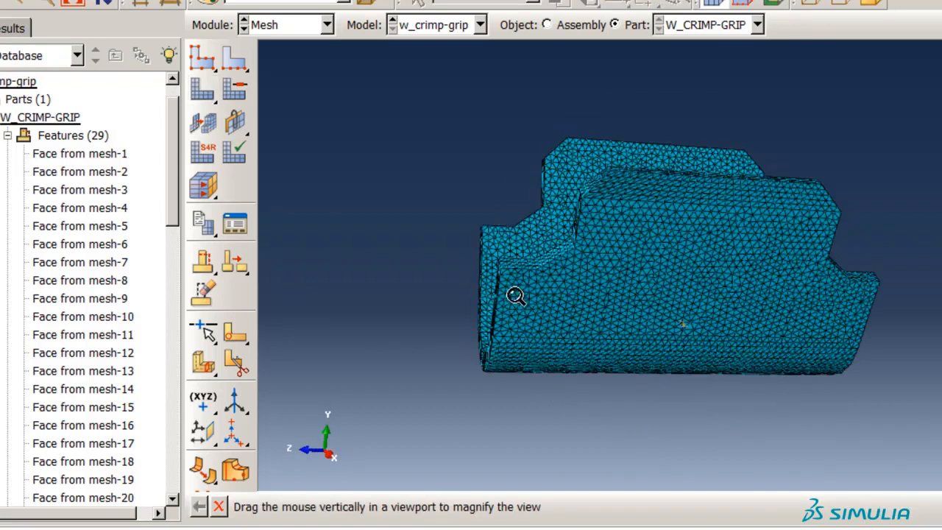